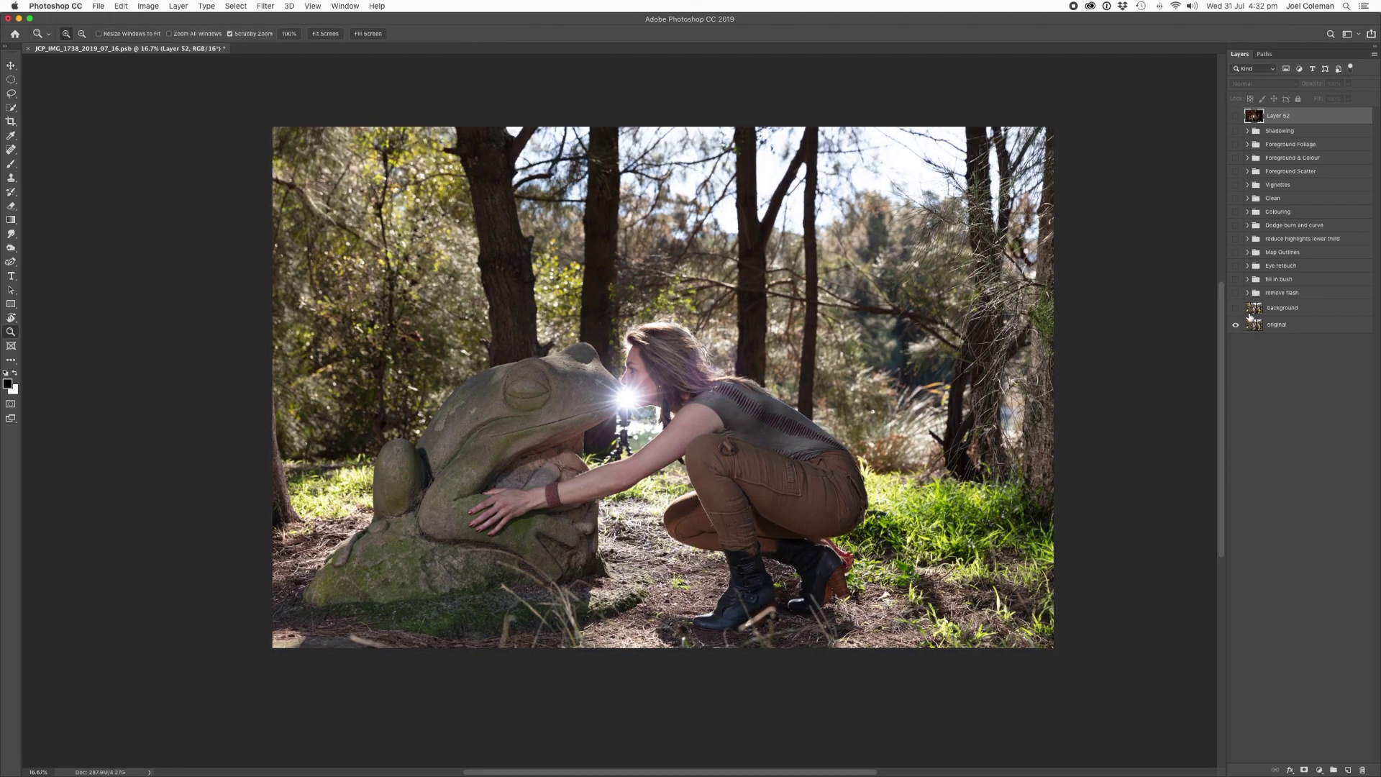
# Step: Make the background layer and all layers in the remove flash group visible, leaving that group collapsed
pyautogui.click(1236, 309)
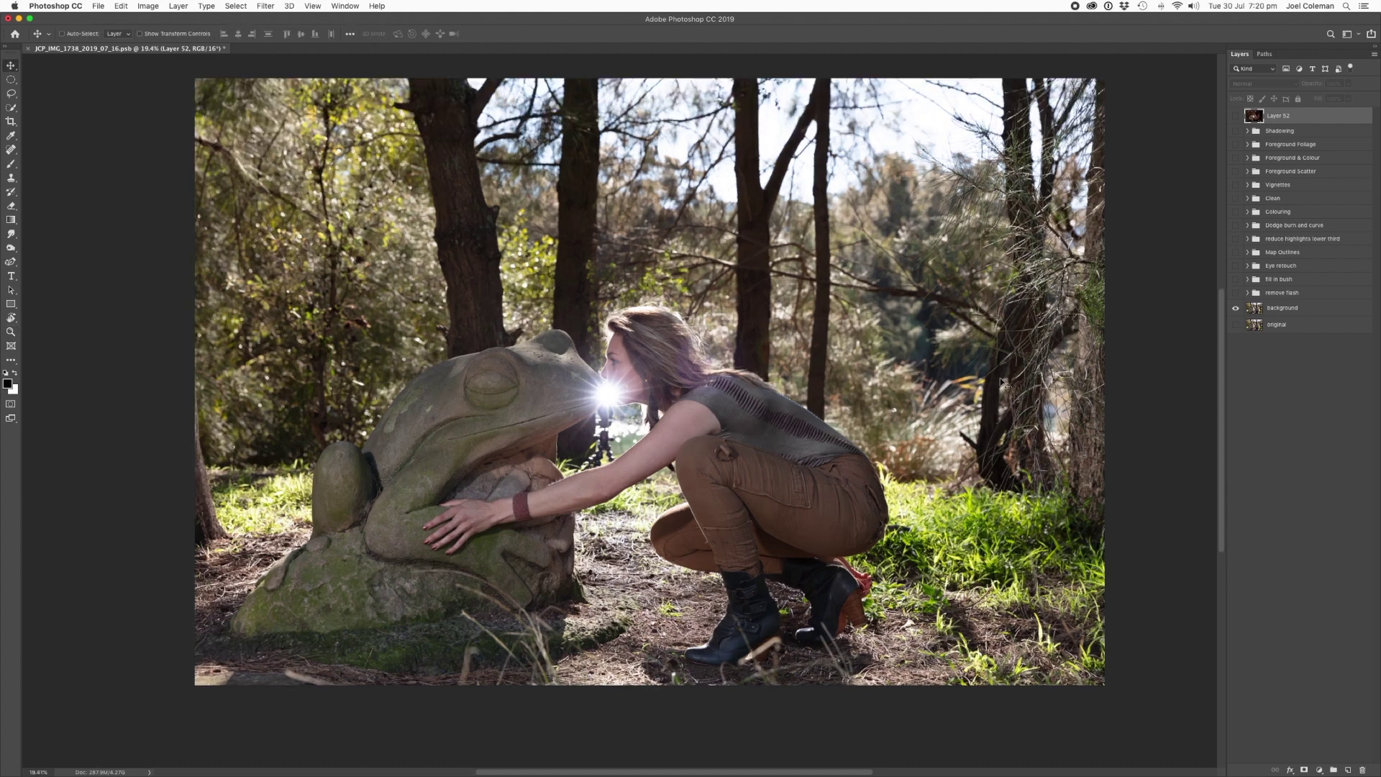
pyautogui.press('z')
pyautogui.moveTo(608, 434)
pyautogui.mouseDown()
pyautogui.moveTo(637, 434)
pyautogui.moveTo(604, 431)
pyautogui.mouseUp()
pyautogui.click(1247, 292)
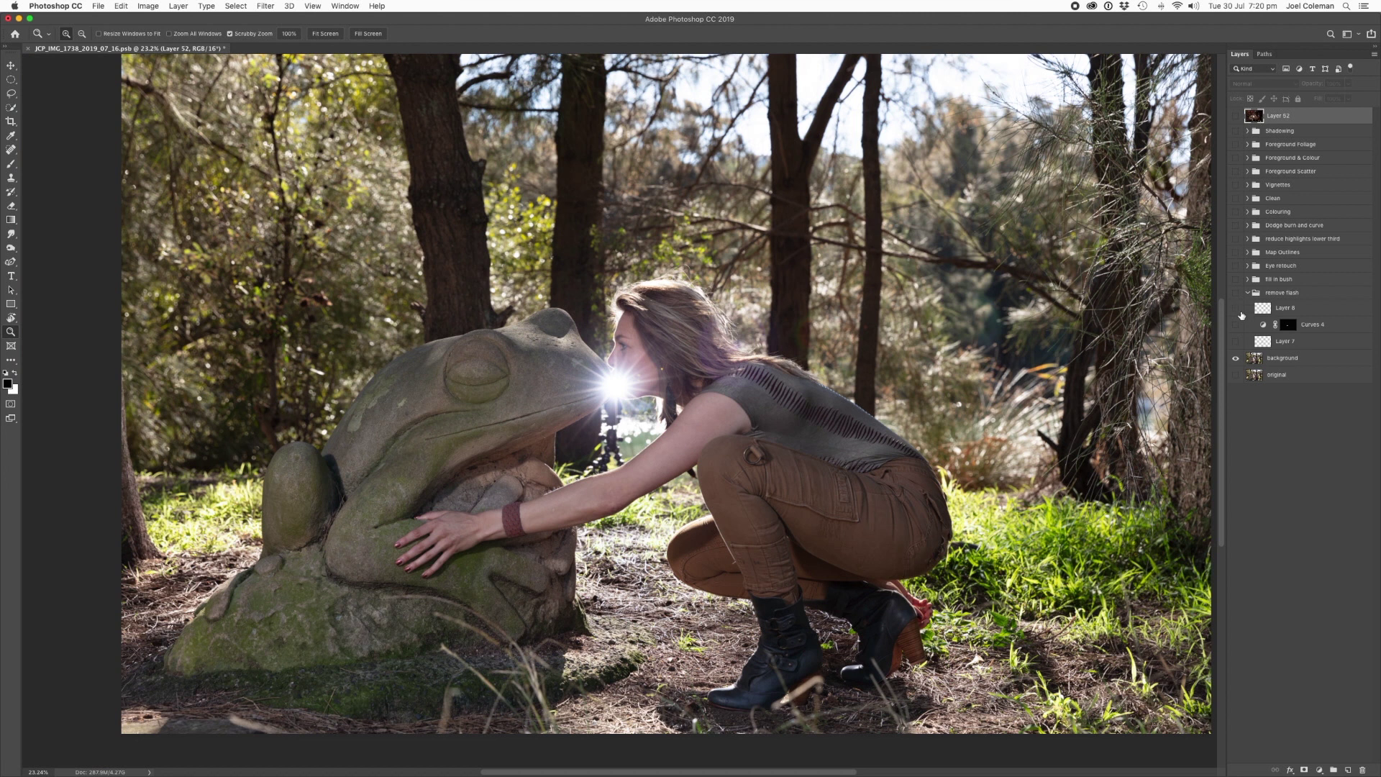
pyautogui.moveTo(1236, 293); pyautogui.dragTo(1236, 341)
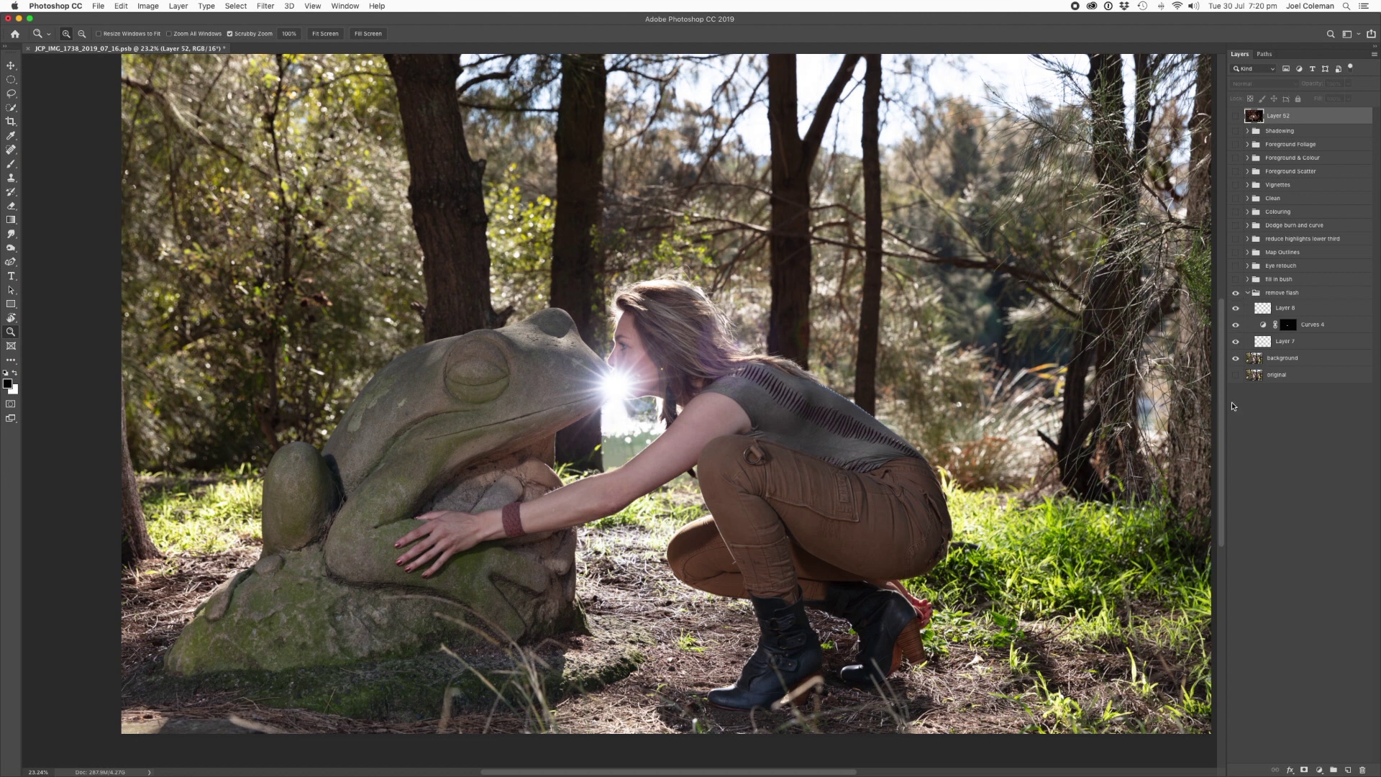
pyautogui.click(1245, 292)
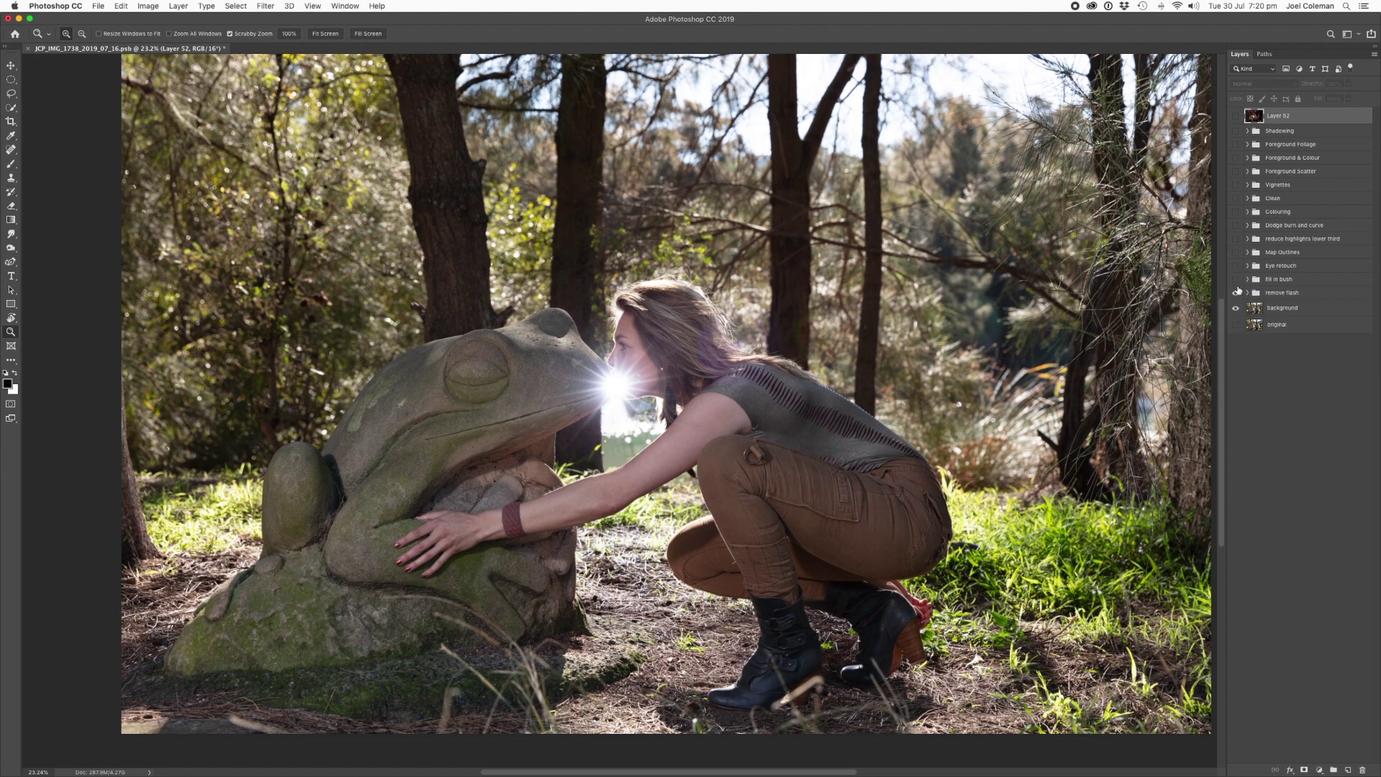
# Step: Make the layers inside the fill in bush group visible one by one from Layer 12 upward, and collapse the group
pyautogui.click(1247, 279)
pyautogui.moveTo(1082, 345); pyautogui.dragTo(1021, 351)
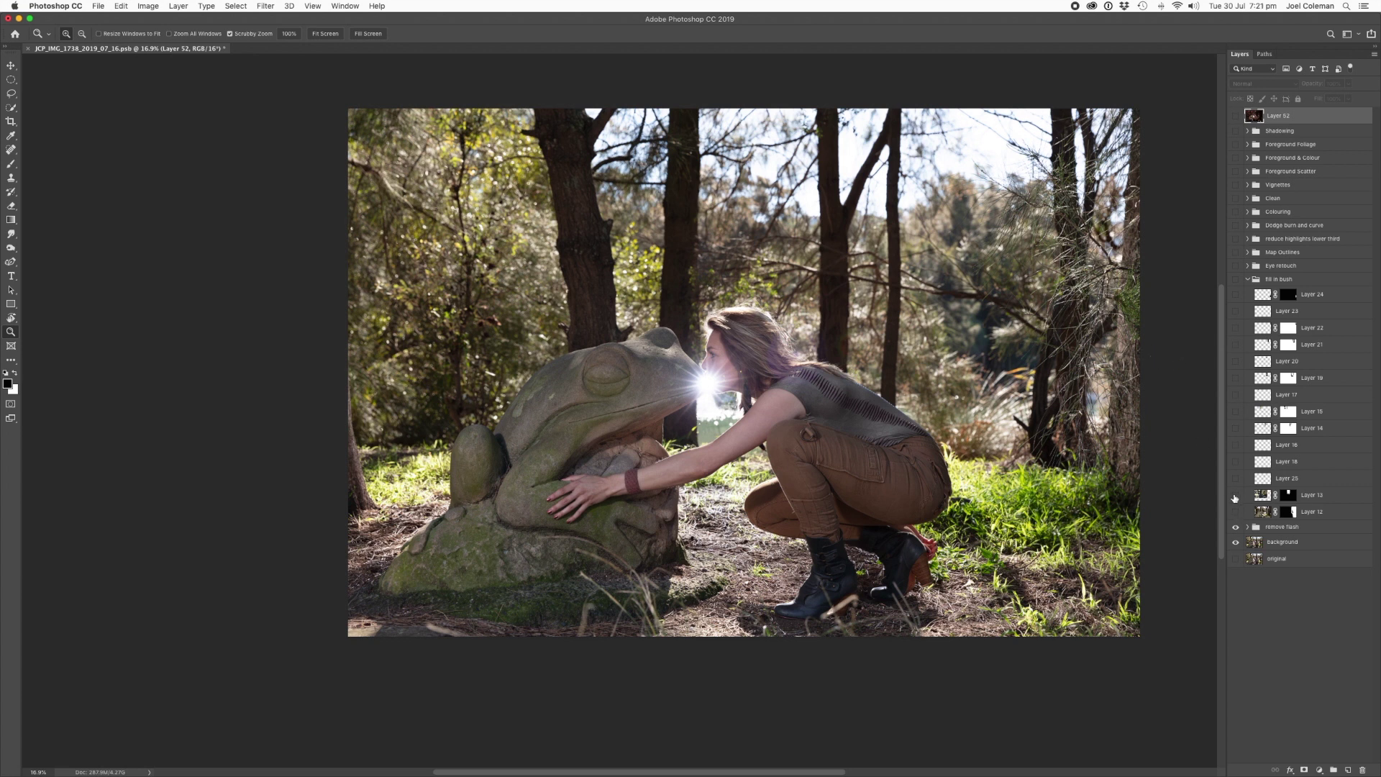
pyautogui.click(1235, 511)
pyautogui.click(1236, 495)
pyautogui.click(1236, 478)
pyautogui.click(1236, 461)
pyautogui.click(1236, 444)
pyautogui.click(1235, 428)
pyautogui.click(1236, 412)
pyautogui.click(1236, 394)
pyautogui.click(1235, 361)
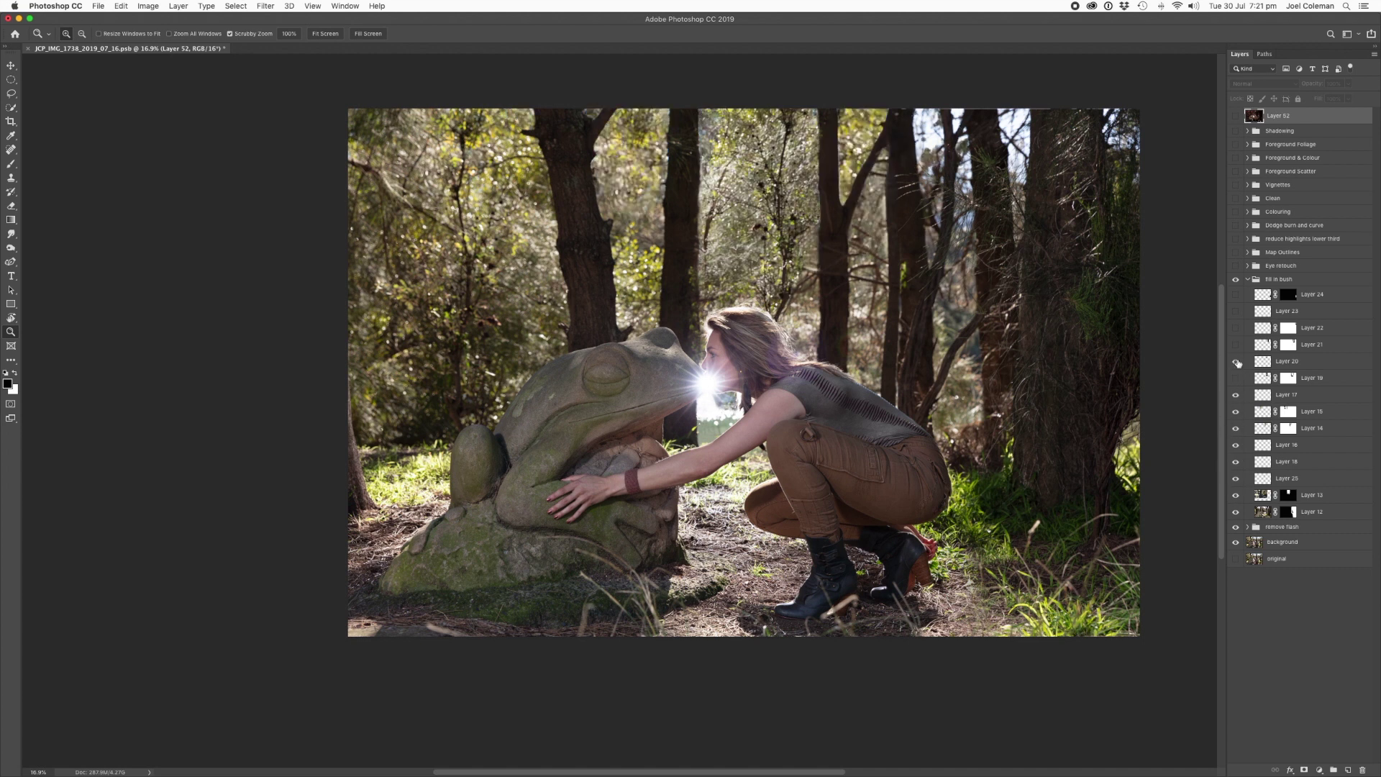
pyautogui.click(1236, 377)
pyautogui.click(1235, 345)
pyautogui.click(1235, 327)
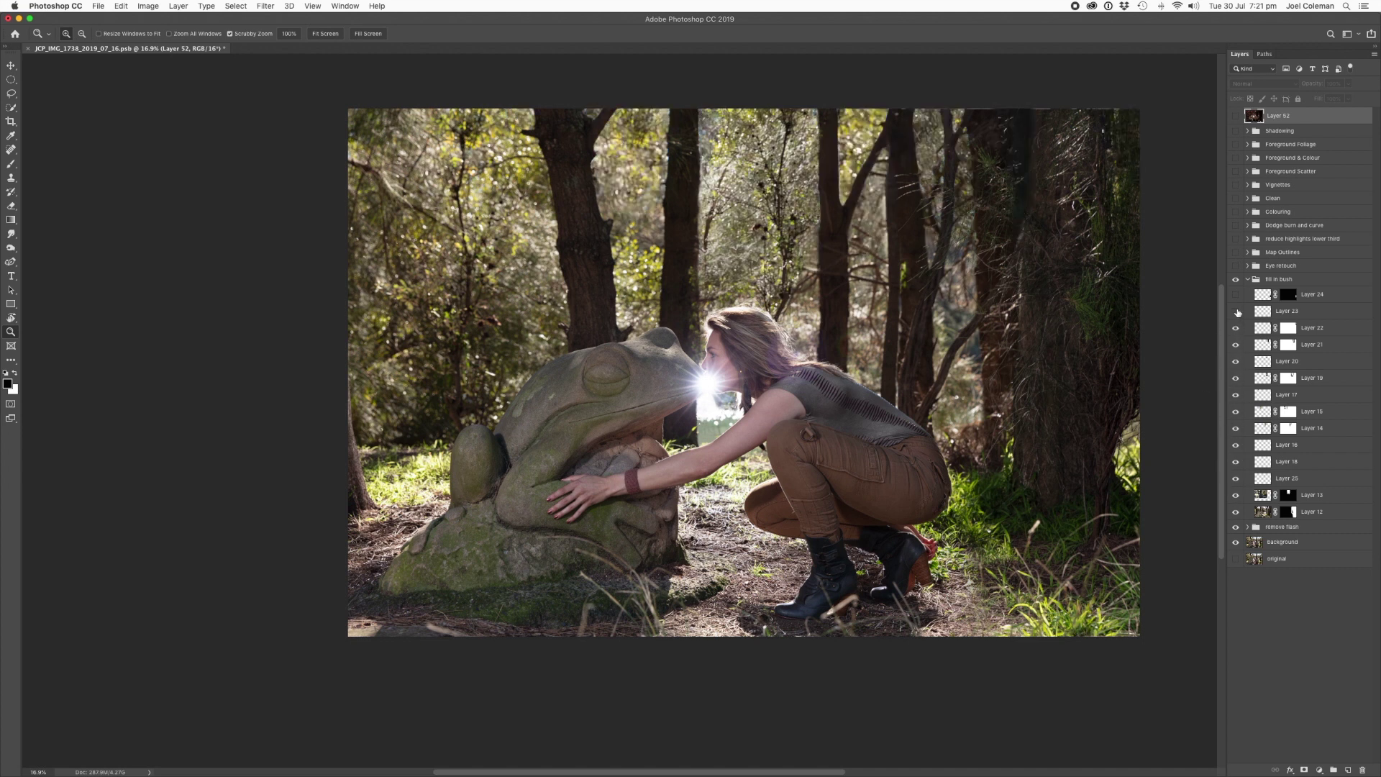
pyautogui.click(1236, 311)
pyautogui.click(1248, 279)
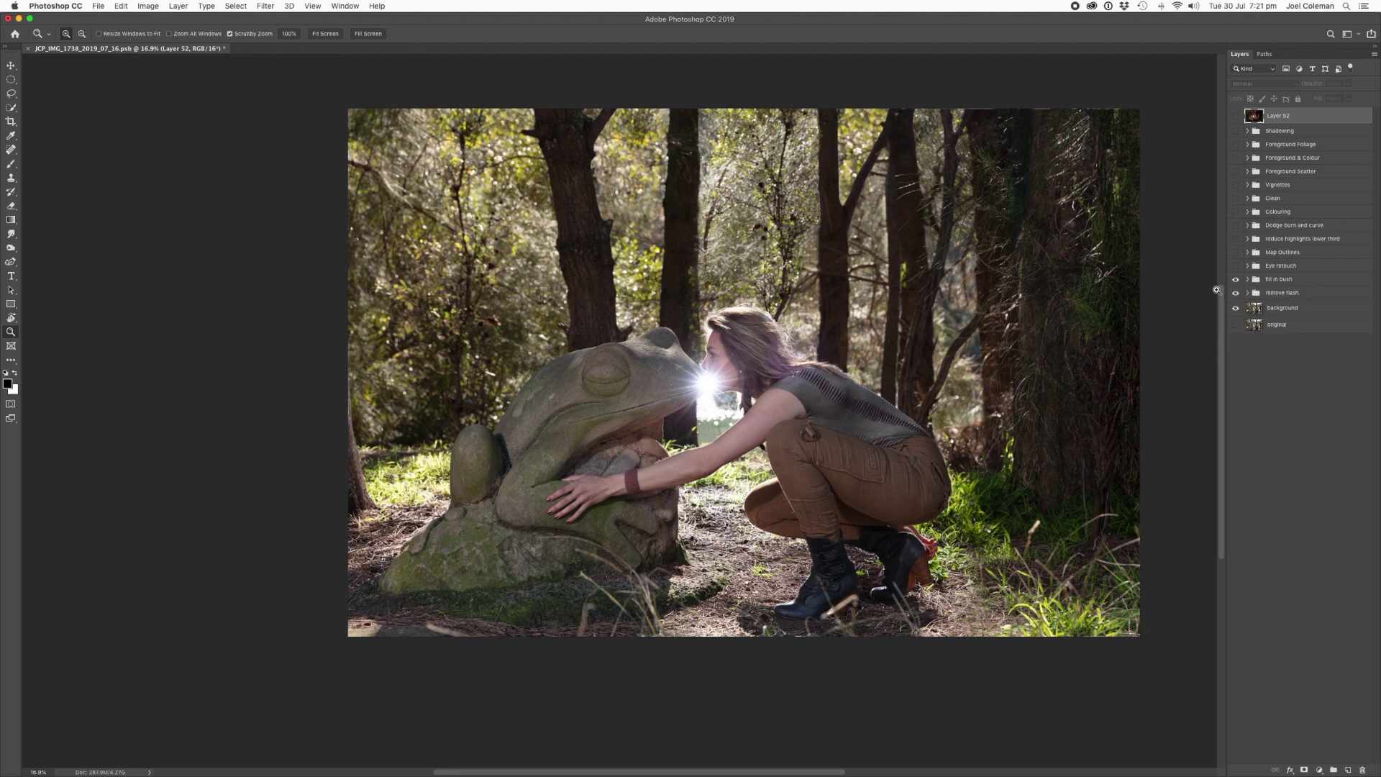
# Step: Make the Eye retouch layers visible while viewing the woman's eye up close, and select the collapsed group
pyautogui.click(1247, 265)
pyautogui.moveTo(690, 351); pyautogui.dragTo(849, 388)
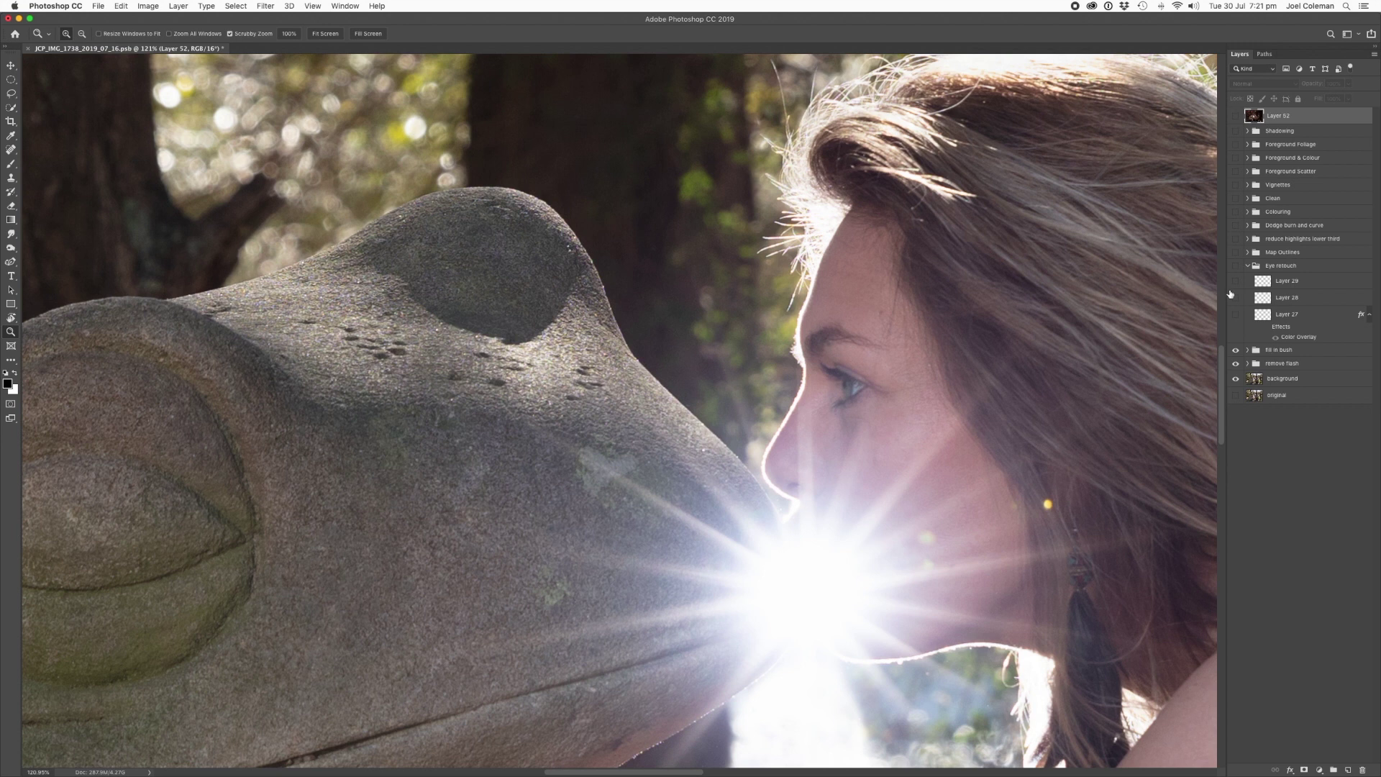
pyautogui.click(1236, 317)
pyautogui.click(1247, 266)
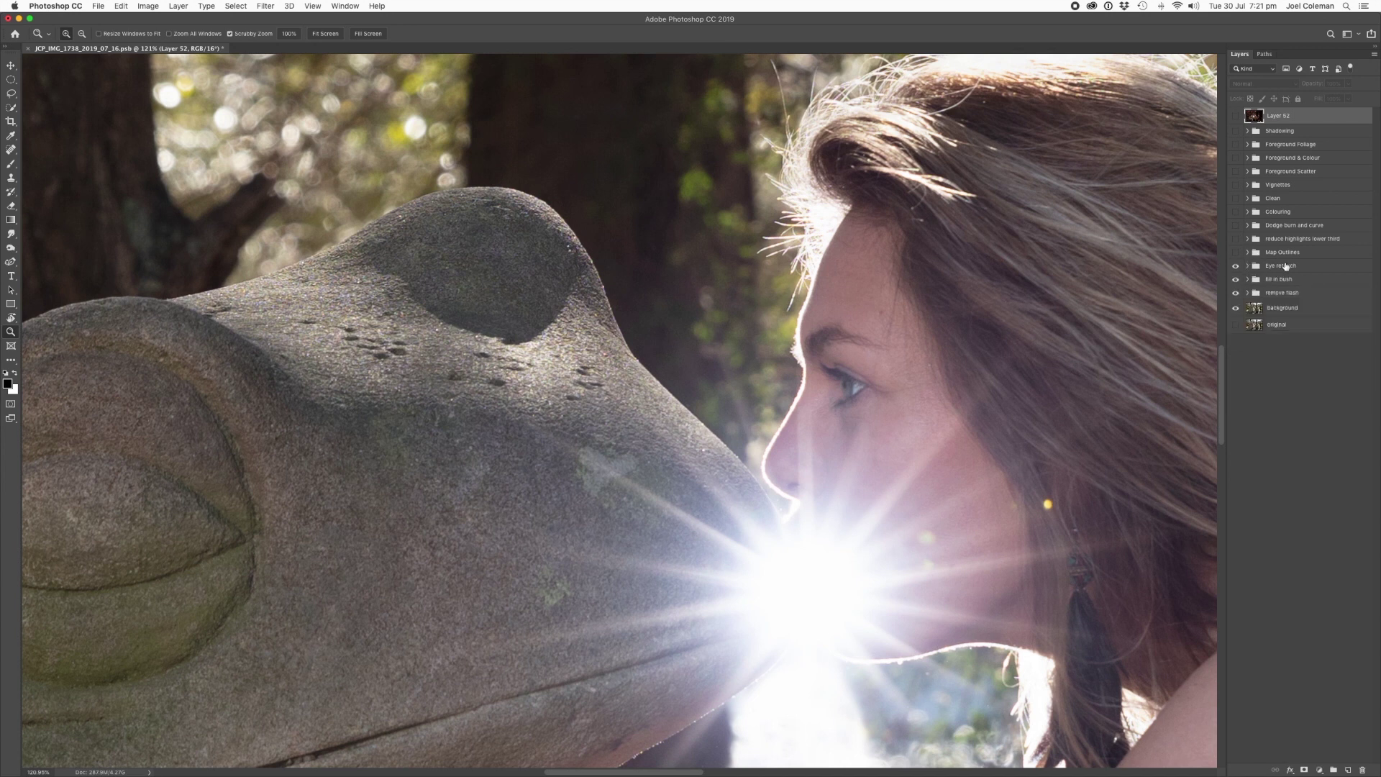
pyautogui.click(1286, 266)
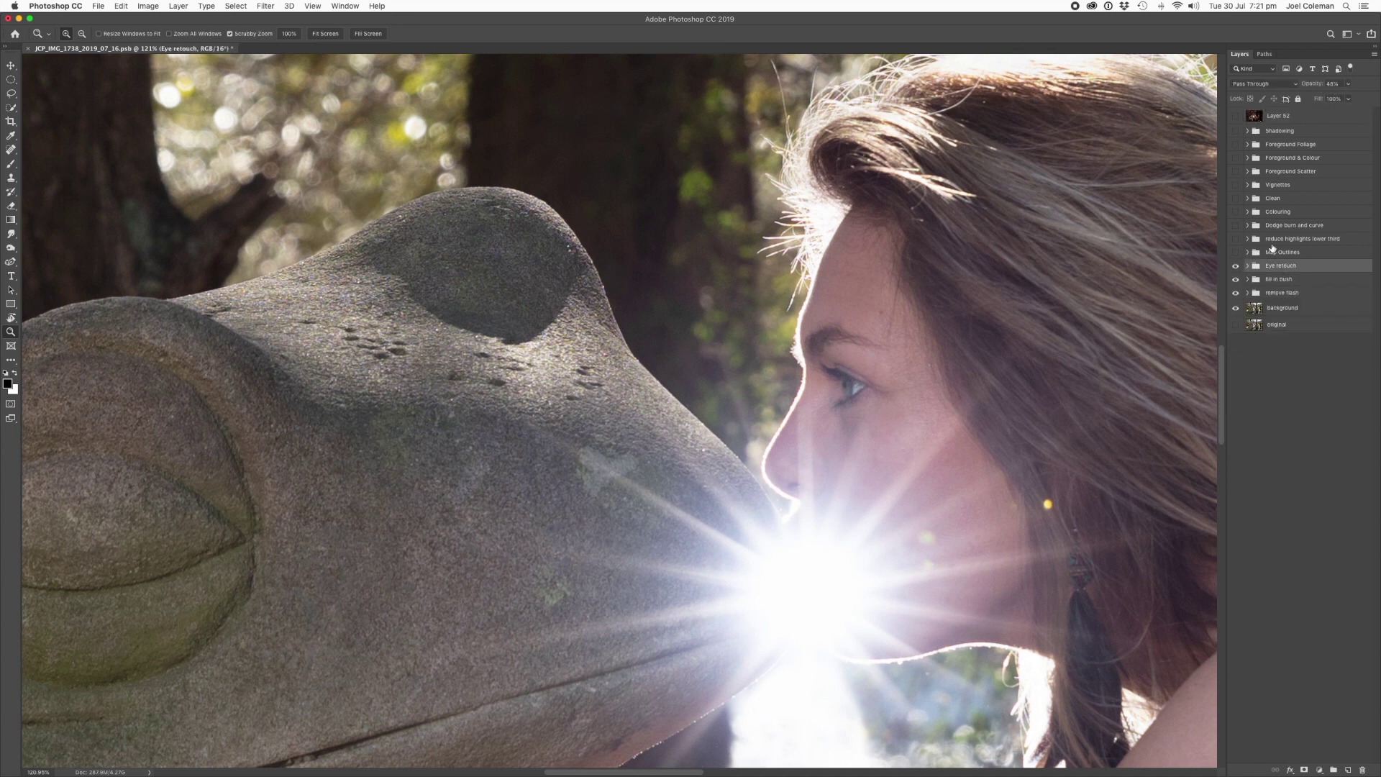
# Step: Open the Frog Map group inside Map Outlines and display the Frog Path outline on the image before deselecting it
pyautogui.moveTo(996, 387); pyautogui.dragTo(962, 377)
pyautogui.click(1247, 251)
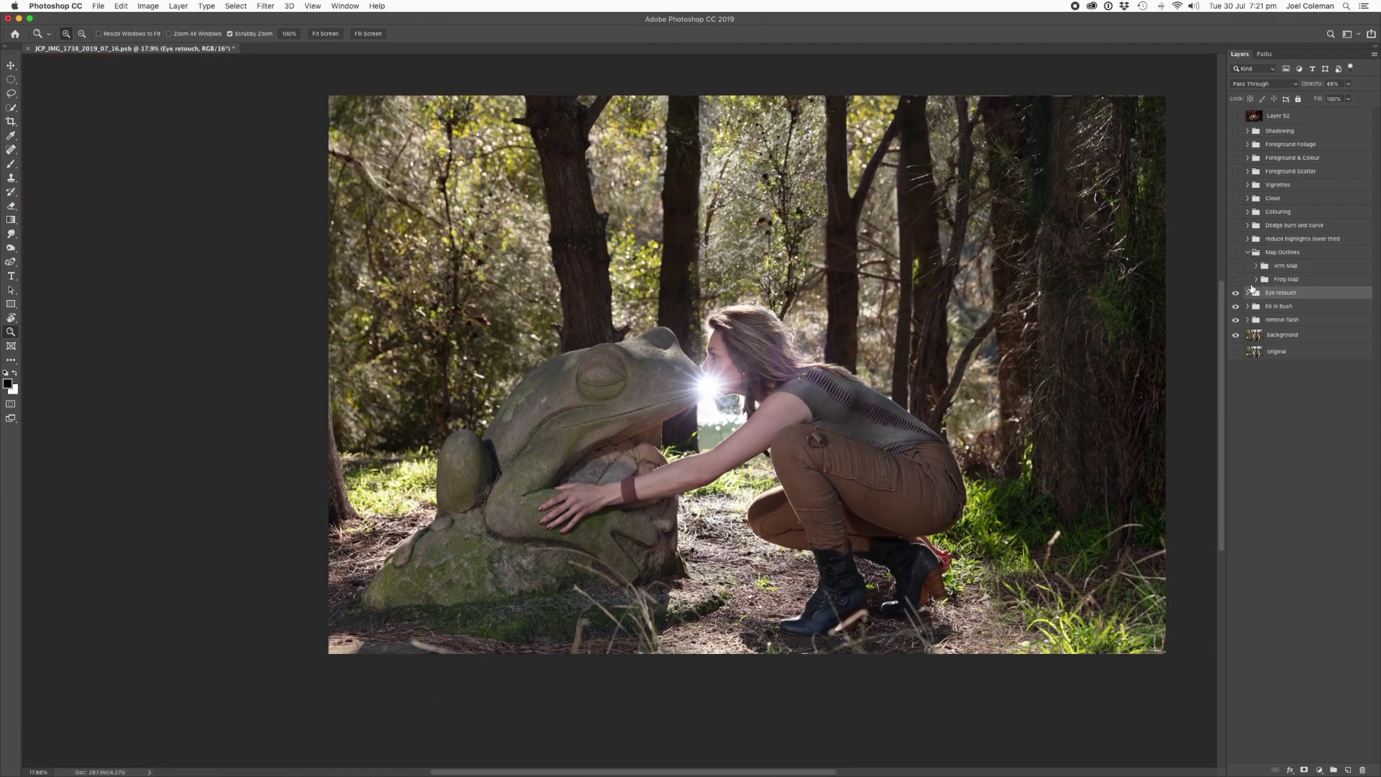
pyautogui.click(1256, 279)
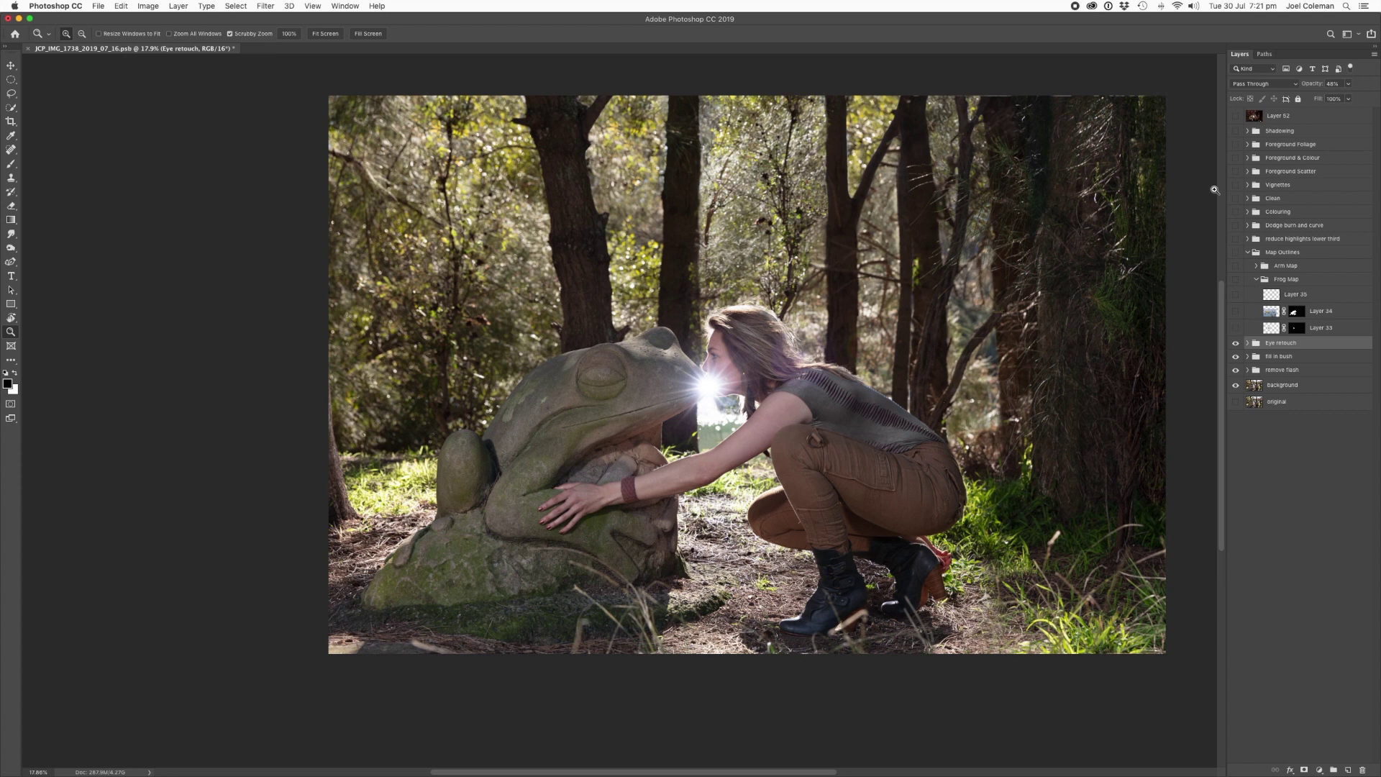
pyautogui.click(1265, 55)
pyautogui.click(1266, 70)
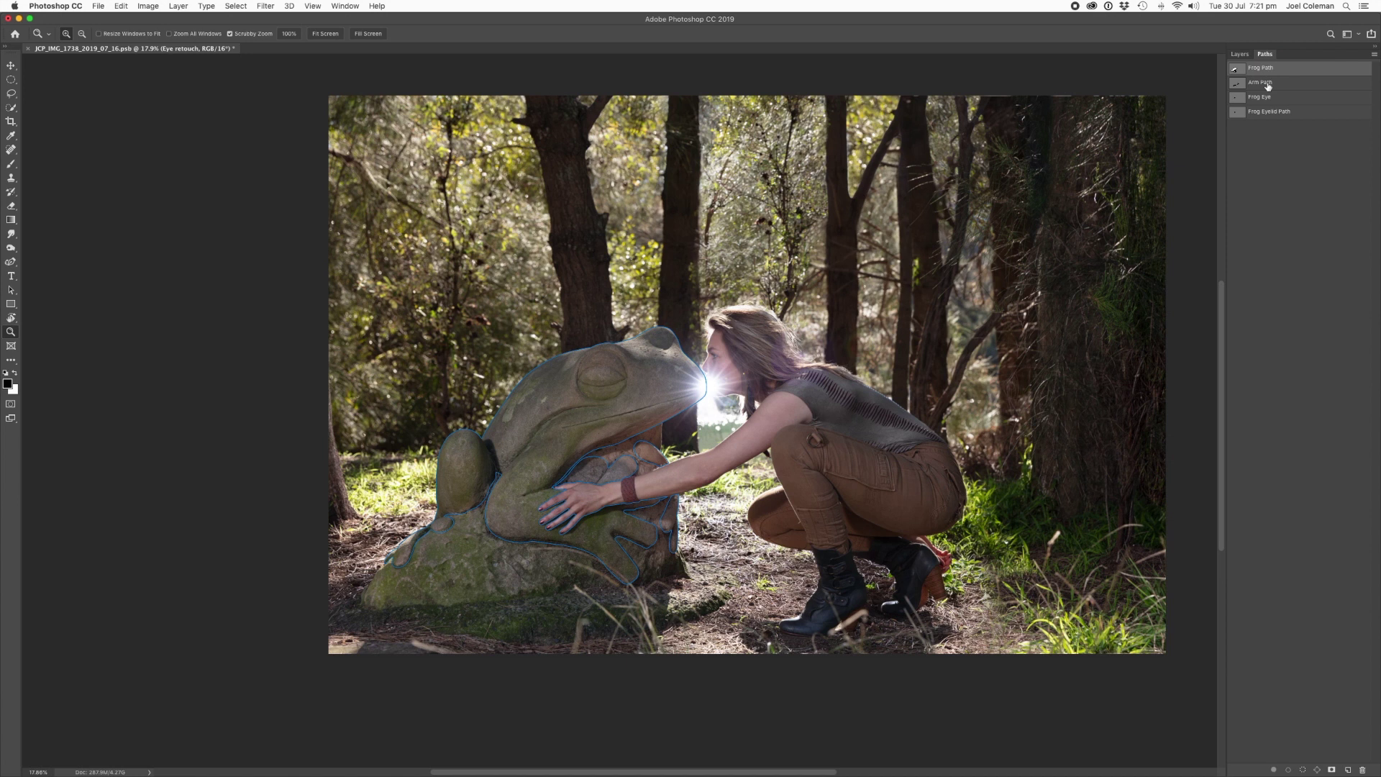
pyautogui.click(1273, 136)
pyautogui.click(1239, 54)
pyautogui.moveTo(645, 425); pyautogui.dragTo(656, 425)
# Step: Make the frog's map texture (Layer 34) and eye (Layer 33) visible, inspect them up close, and collapse the Frog Map group
pyautogui.click(1236, 312)
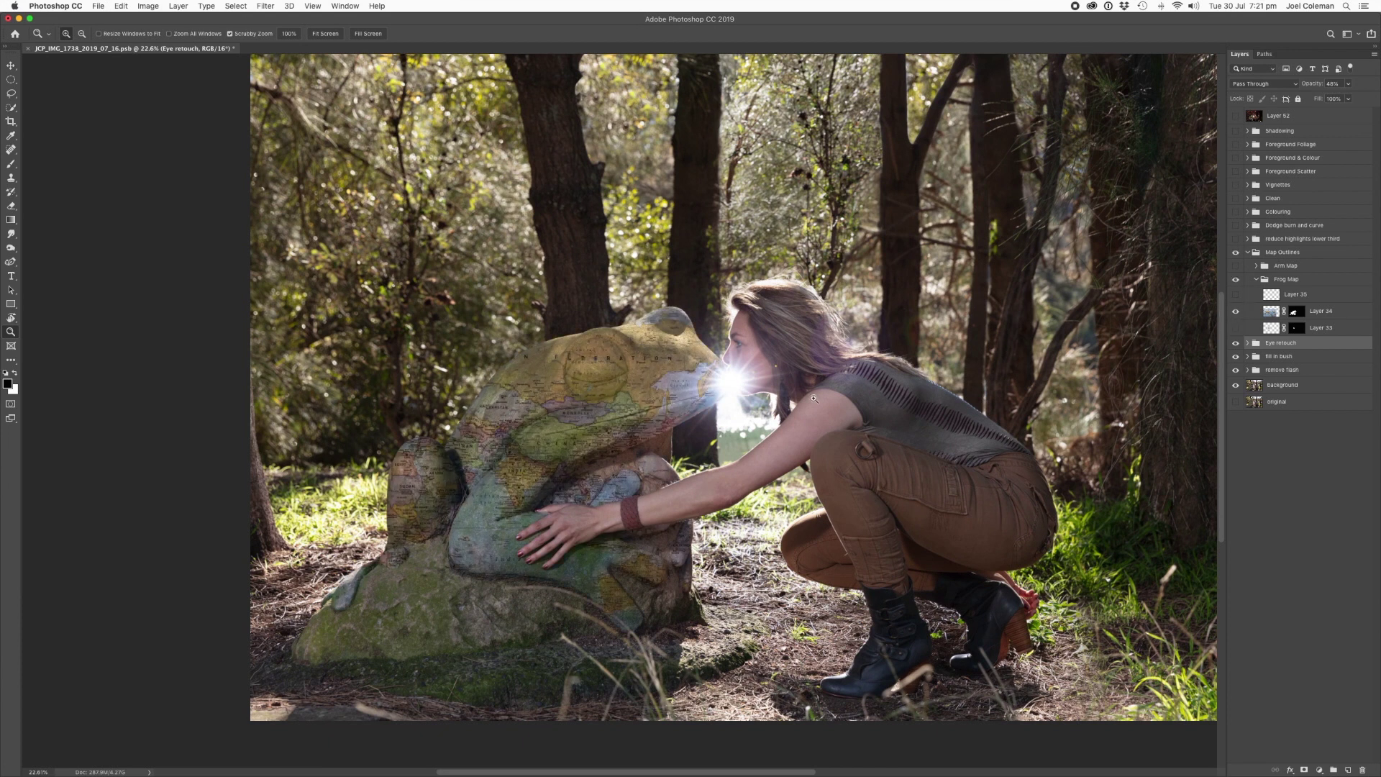
pyautogui.click(1237, 328)
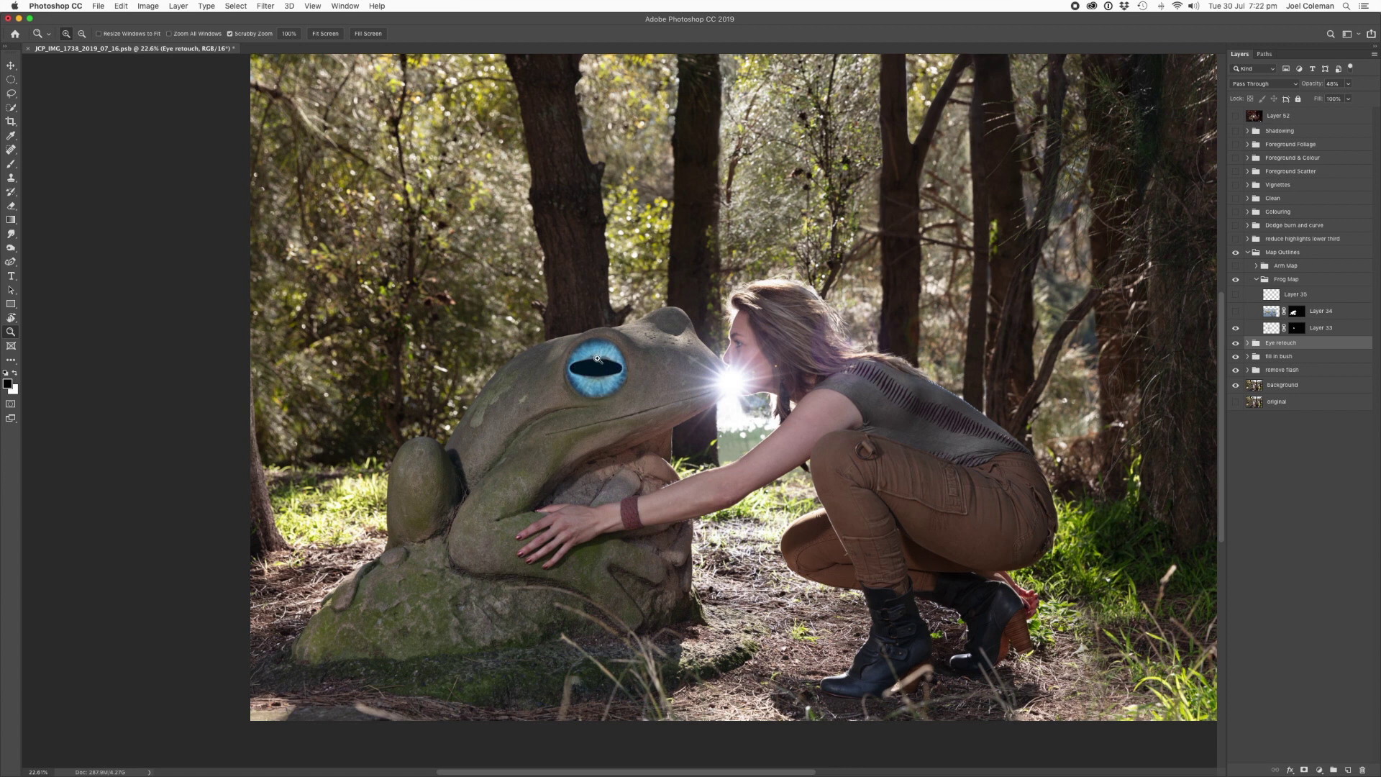
pyautogui.click(1236, 311)
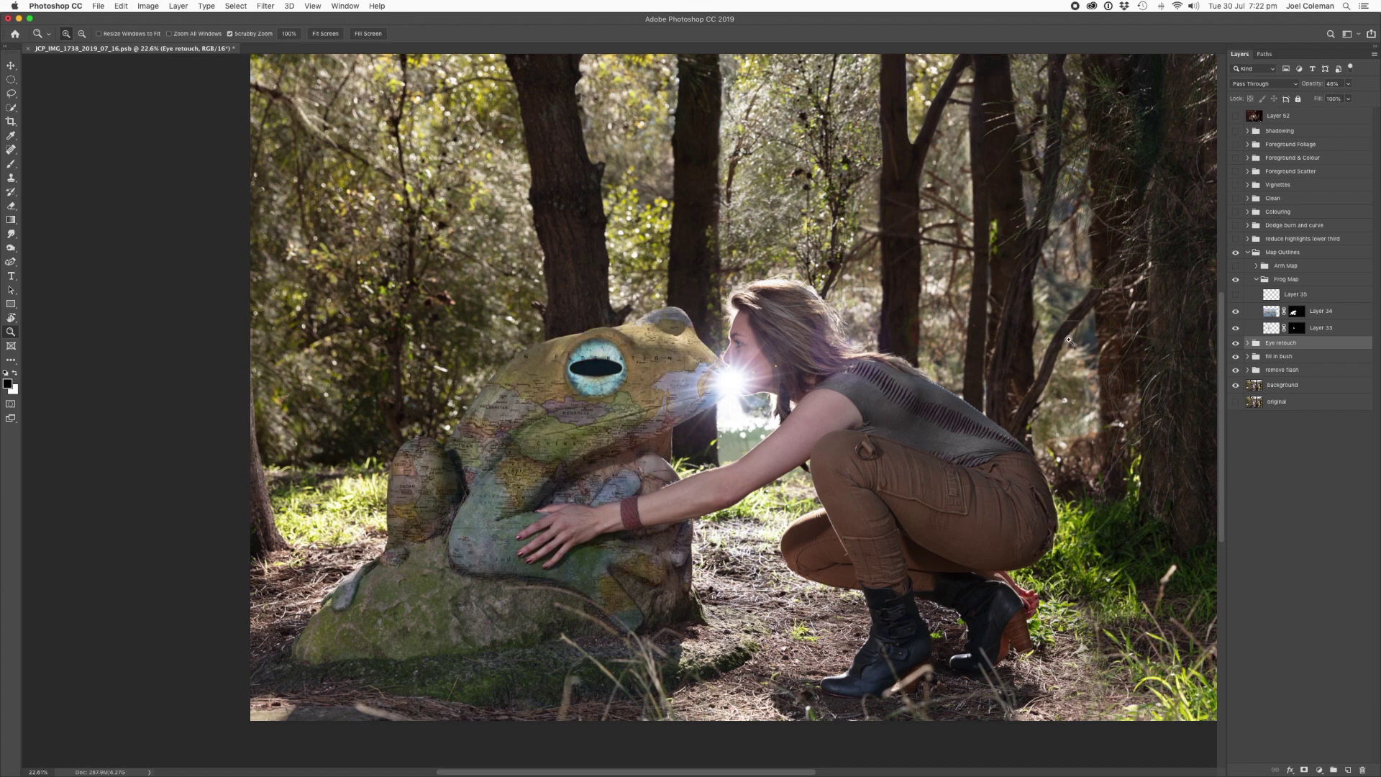
pyautogui.moveTo(577, 365); pyautogui.dragTo(721, 333)
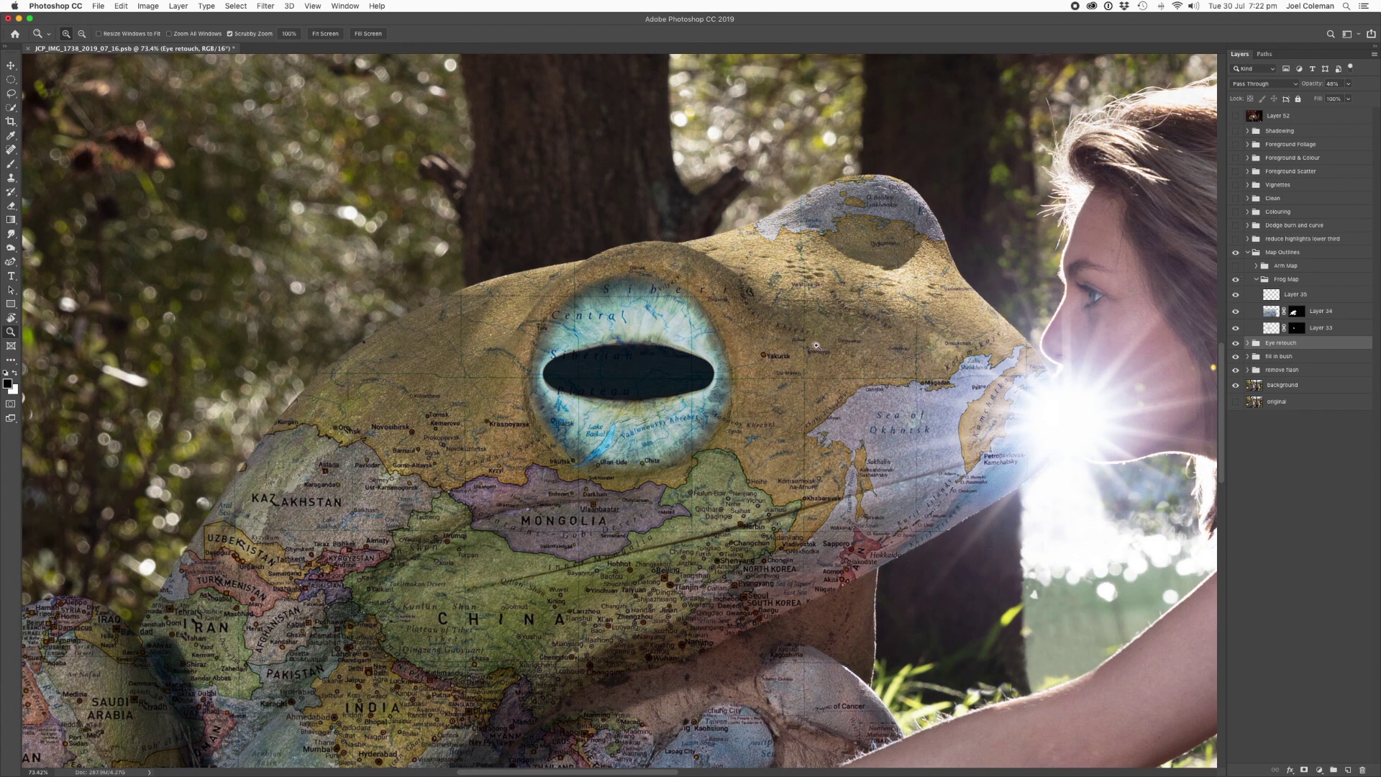
pyautogui.press('super+0')
pyautogui.click(1256, 279)
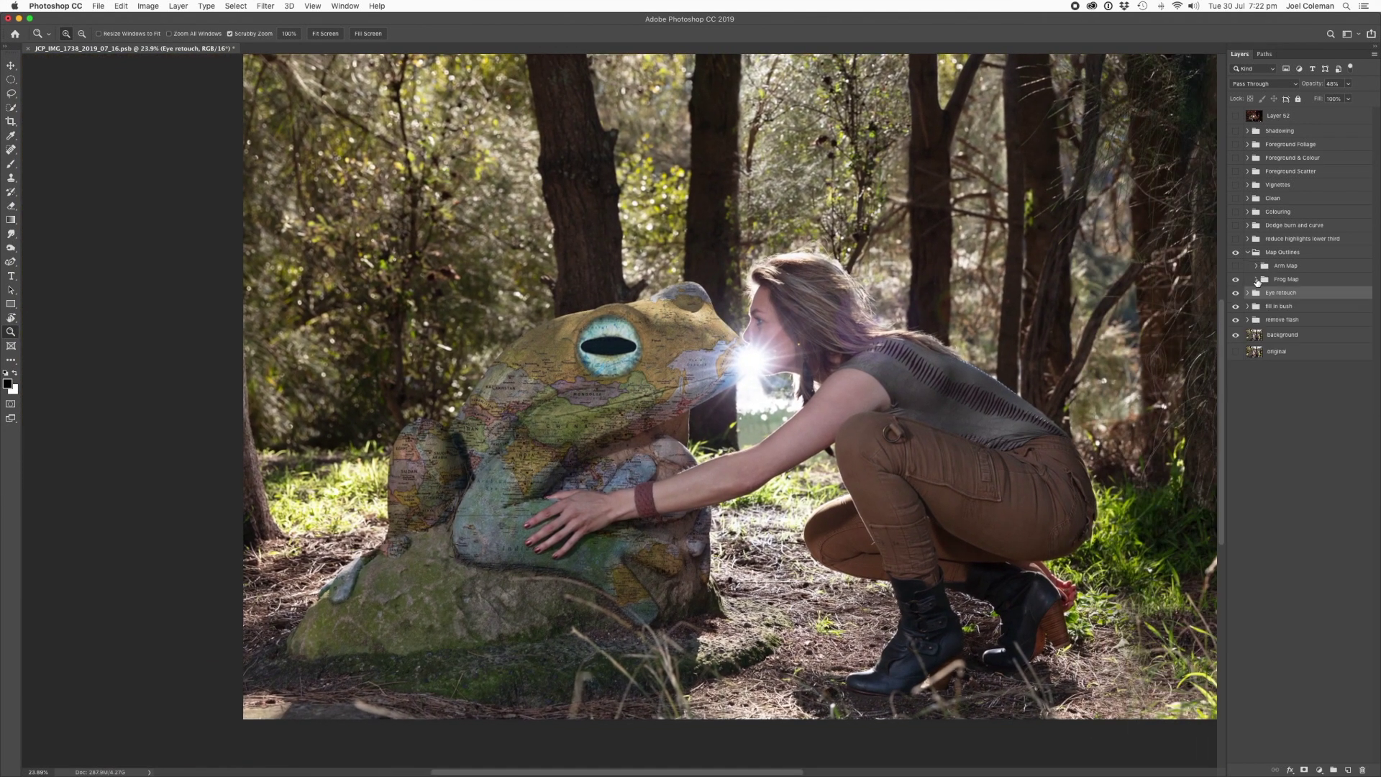
# Step: Open the Arm Map group and select the Arm Path to view its outline, then return to the layers
pyautogui.click(1255, 265)
pyautogui.click(1263, 56)
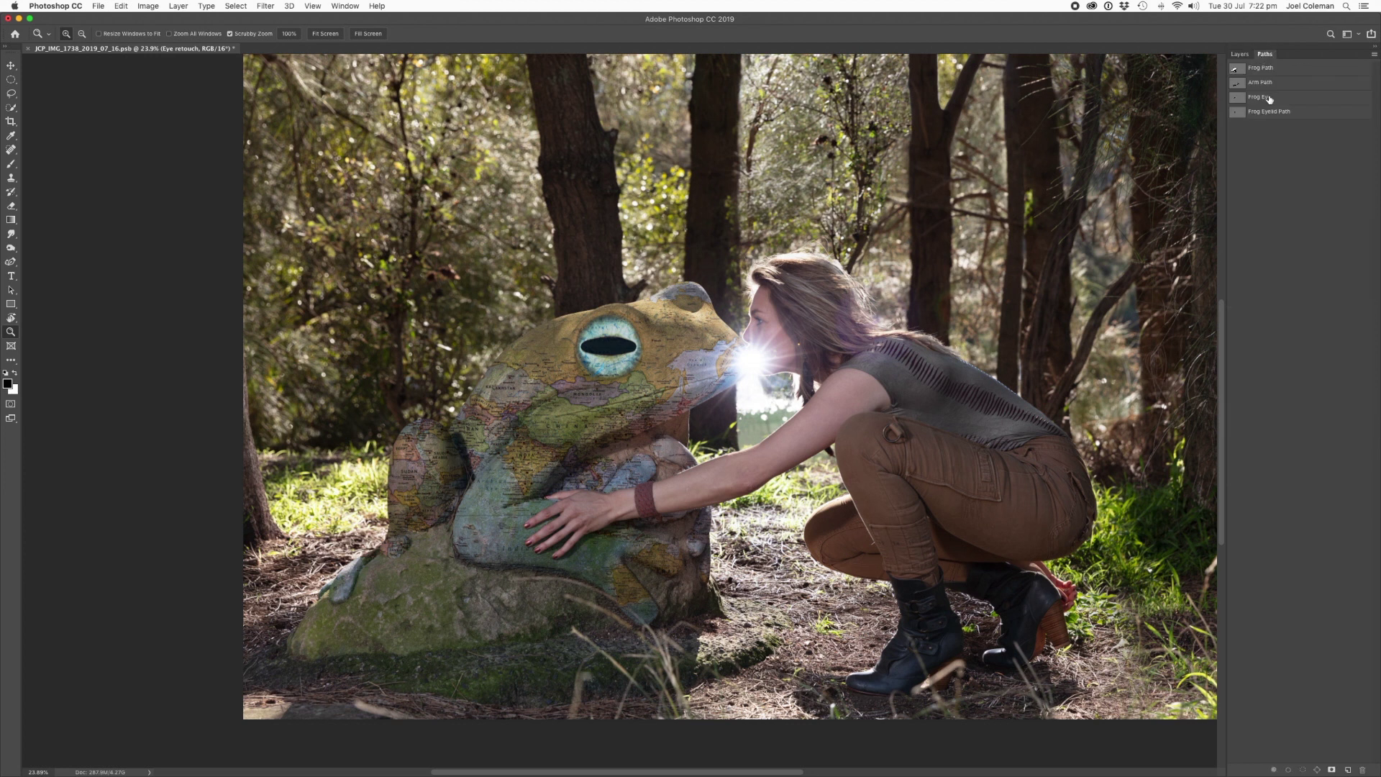
pyautogui.click(1259, 86)
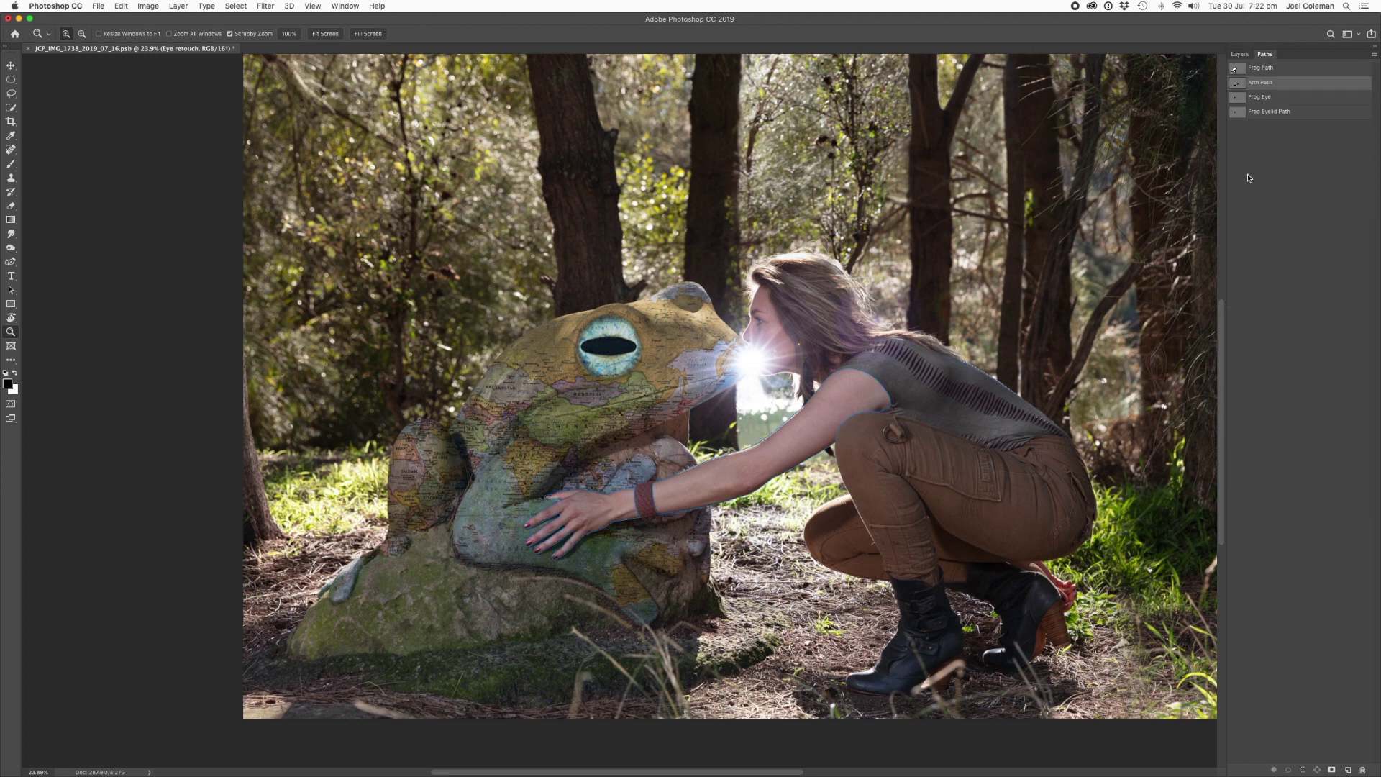
pyautogui.click(1258, 139)
pyautogui.click(1239, 54)
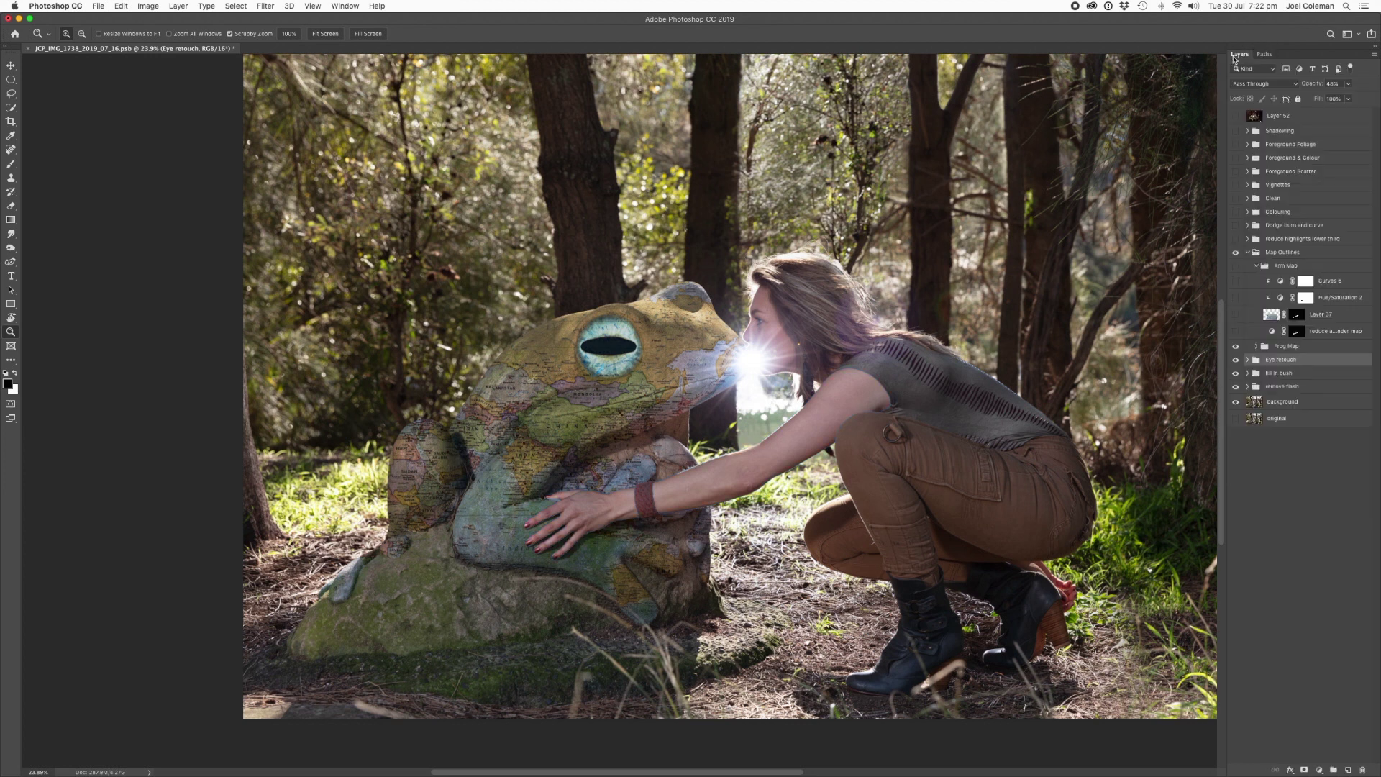
# Step: Make the arm's map layer and its adjustment layers, including Hue/Saturation 2 and Curves 6, visible, and collapse the Arm Map group
pyautogui.click(1236, 315)
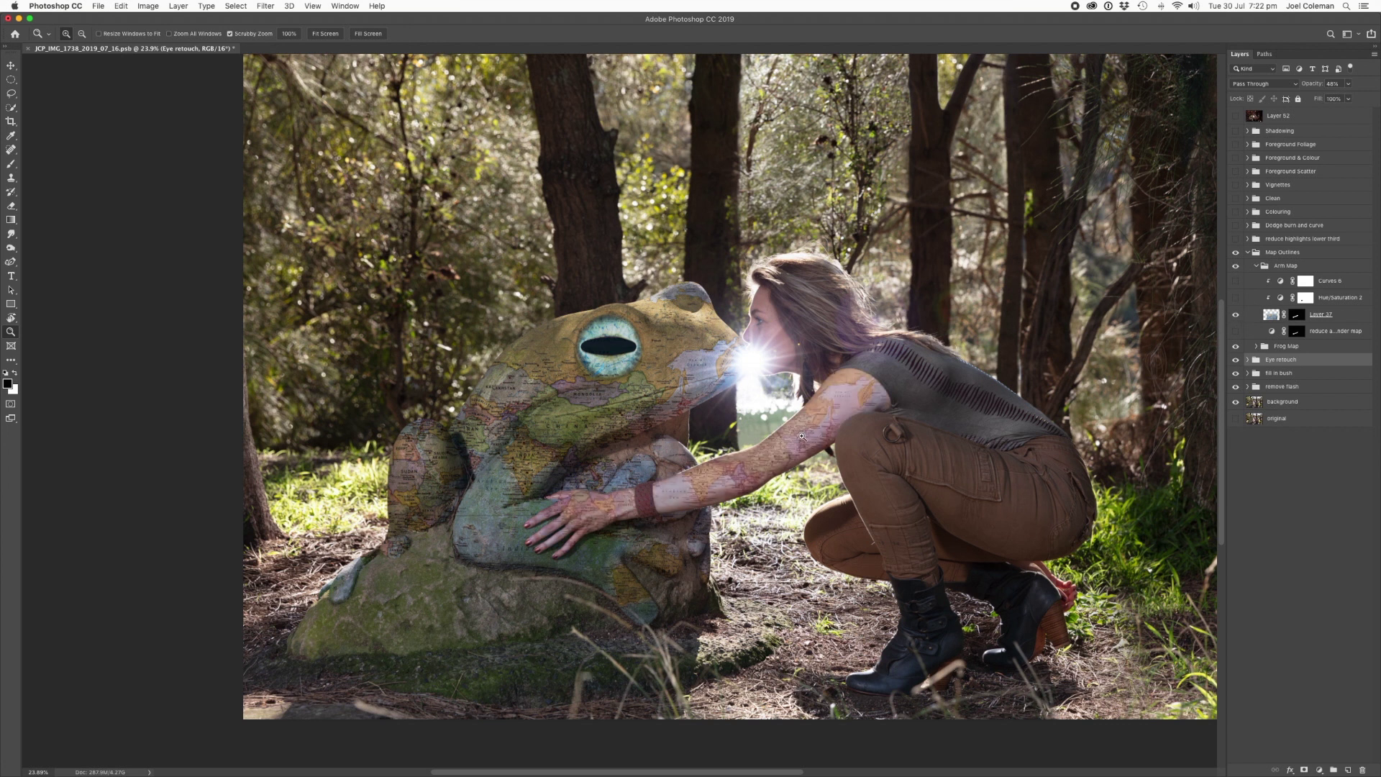
pyautogui.scroll(-3, 849, 422)
pyautogui.click(1236, 331)
pyautogui.scroll(2, 793, 362)
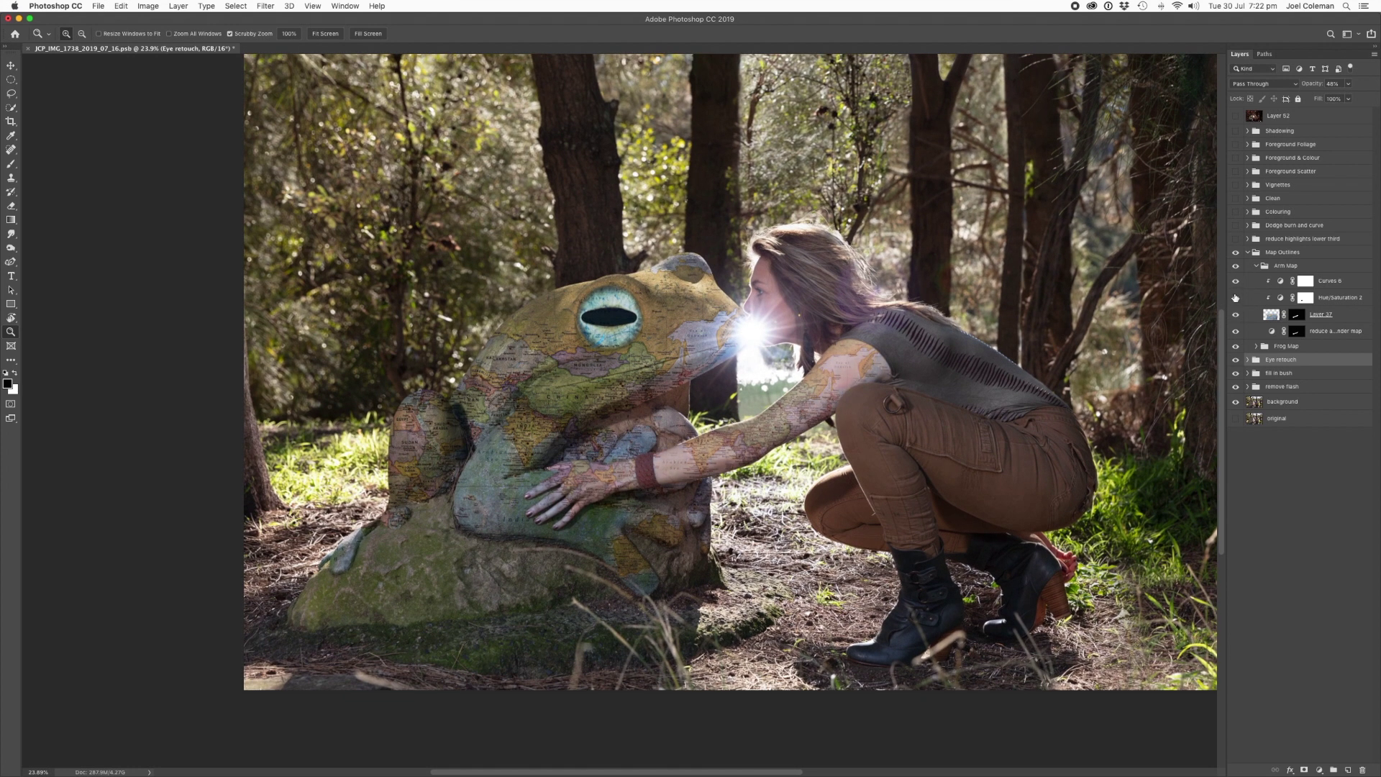
pyautogui.click(1256, 266)
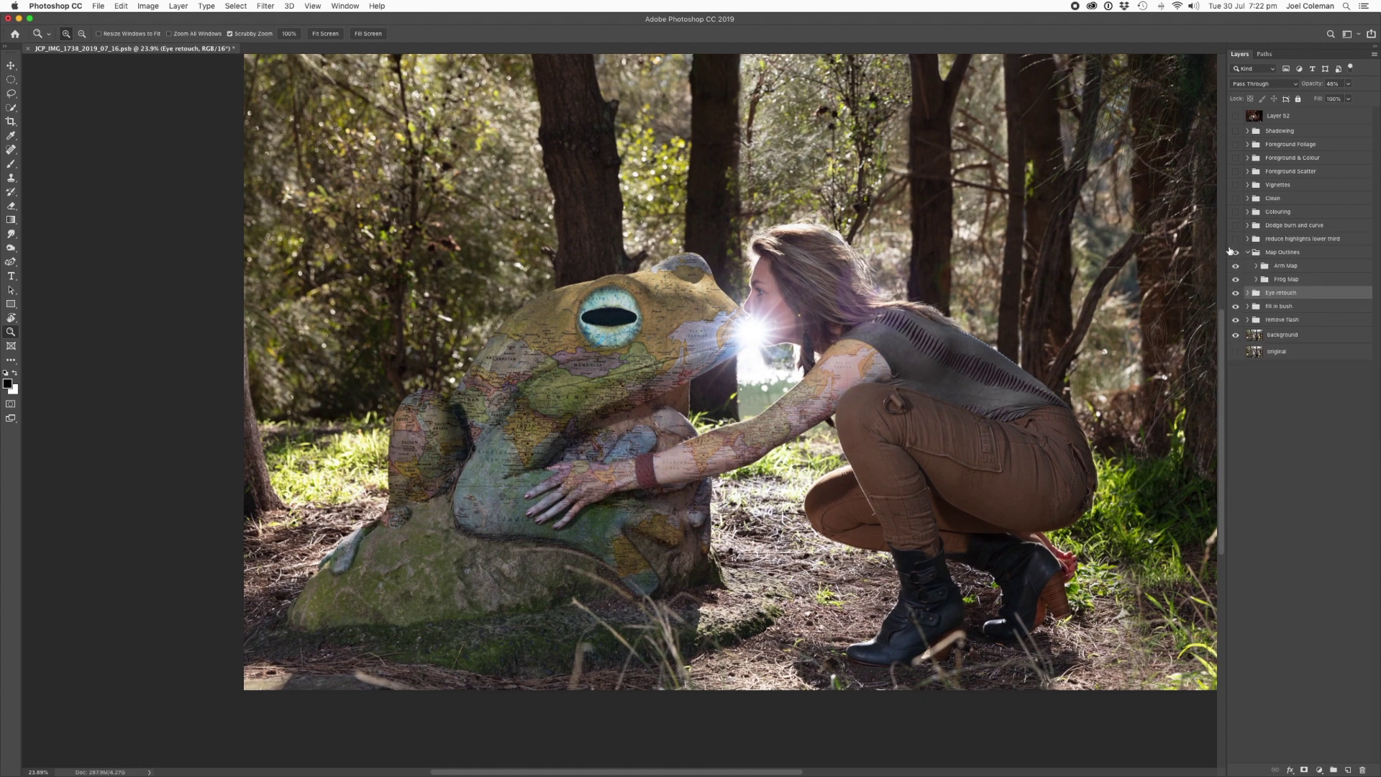
# Step: Compare the image with and without the Map Outlines group, leaving it visible and collapsed
pyautogui.click(1236, 253)
pyautogui.click(1235, 253)
pyautogui.click(1235, 253)
pyautogui.click(1235, 253)
pyautogui.click(1248, 253)
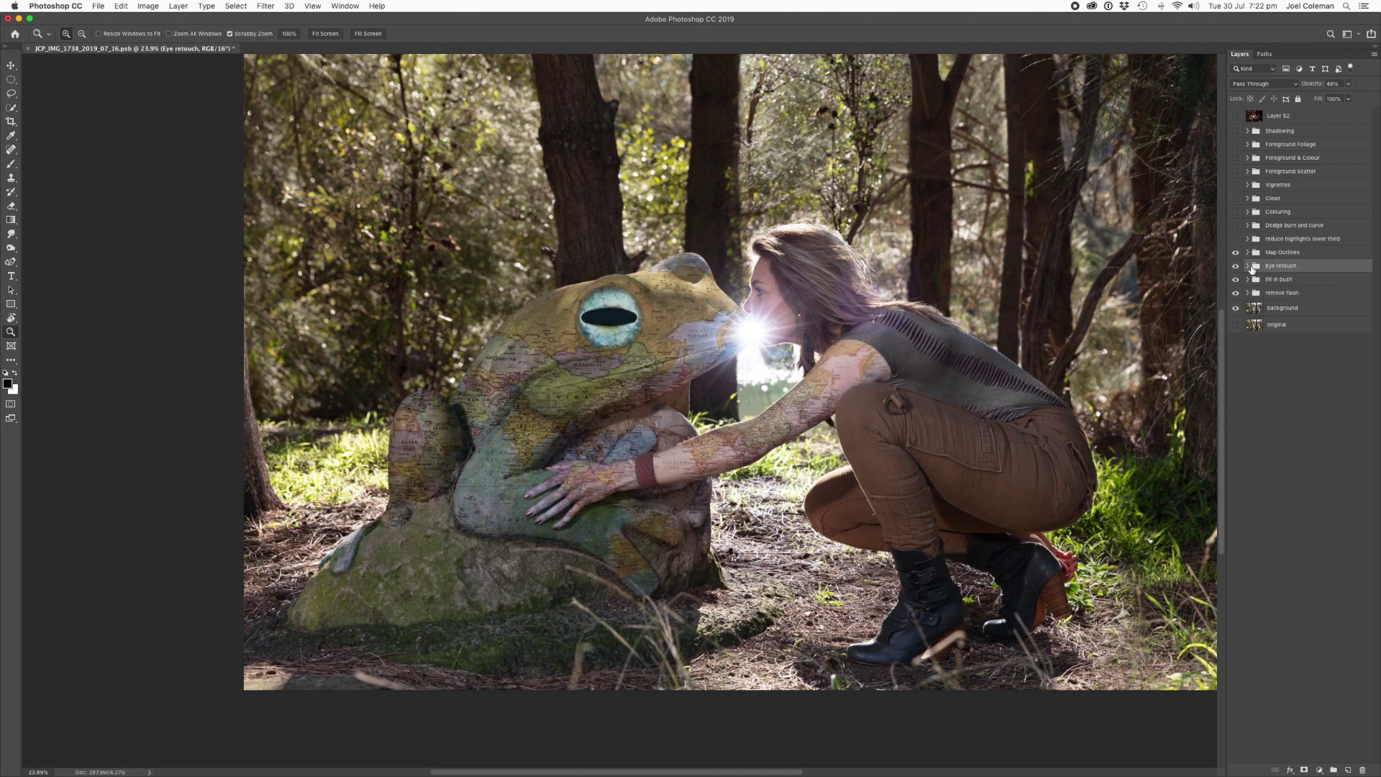
# Step: Make all three layers in the reduce highlights lower third group visible, inspect the darkened ground, and collapse the group
pyautogui.scroll(-2, 928, 417)
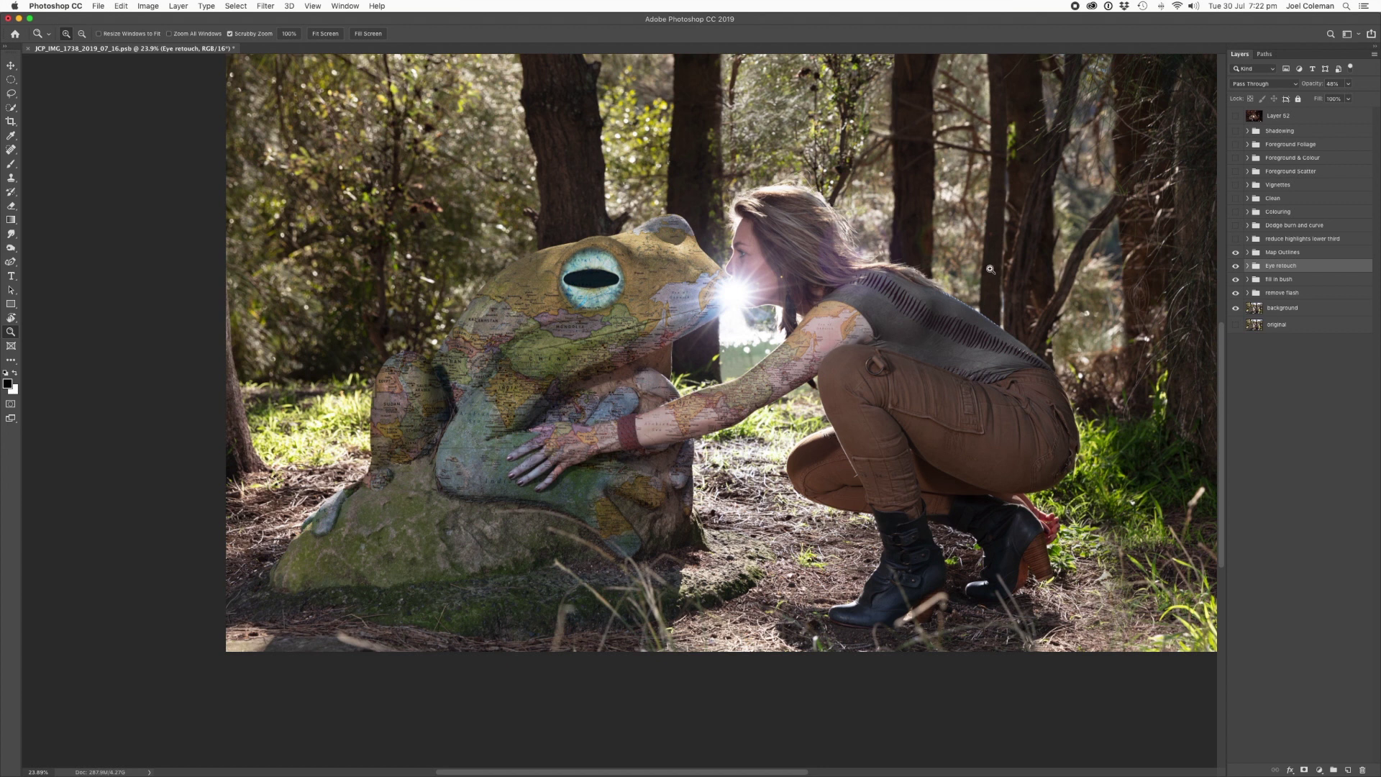
pyautogui.moveTo(1006, 283); pyautogui.dragTo(975, 395)
pyautogui.scroll(-3, 977, 381)
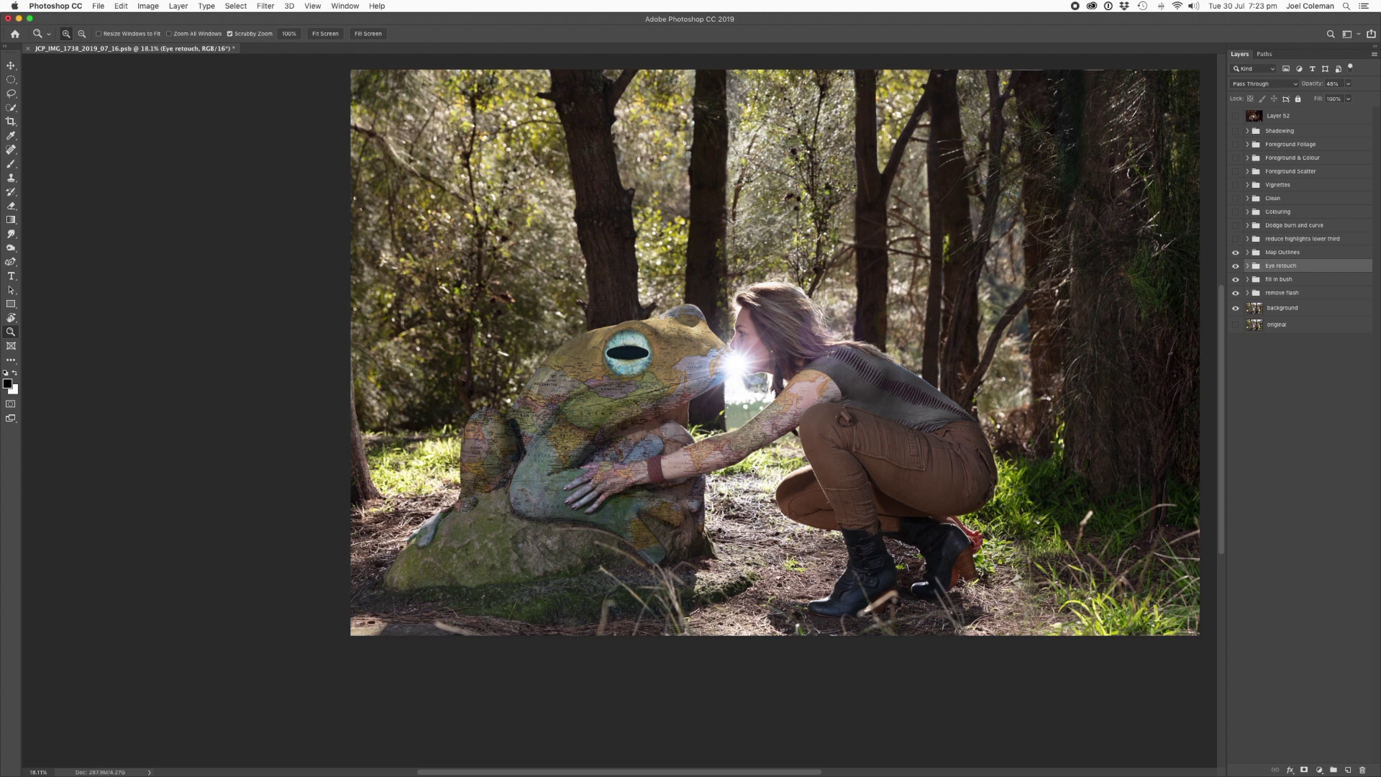
pyautogui.click(1247, 239)
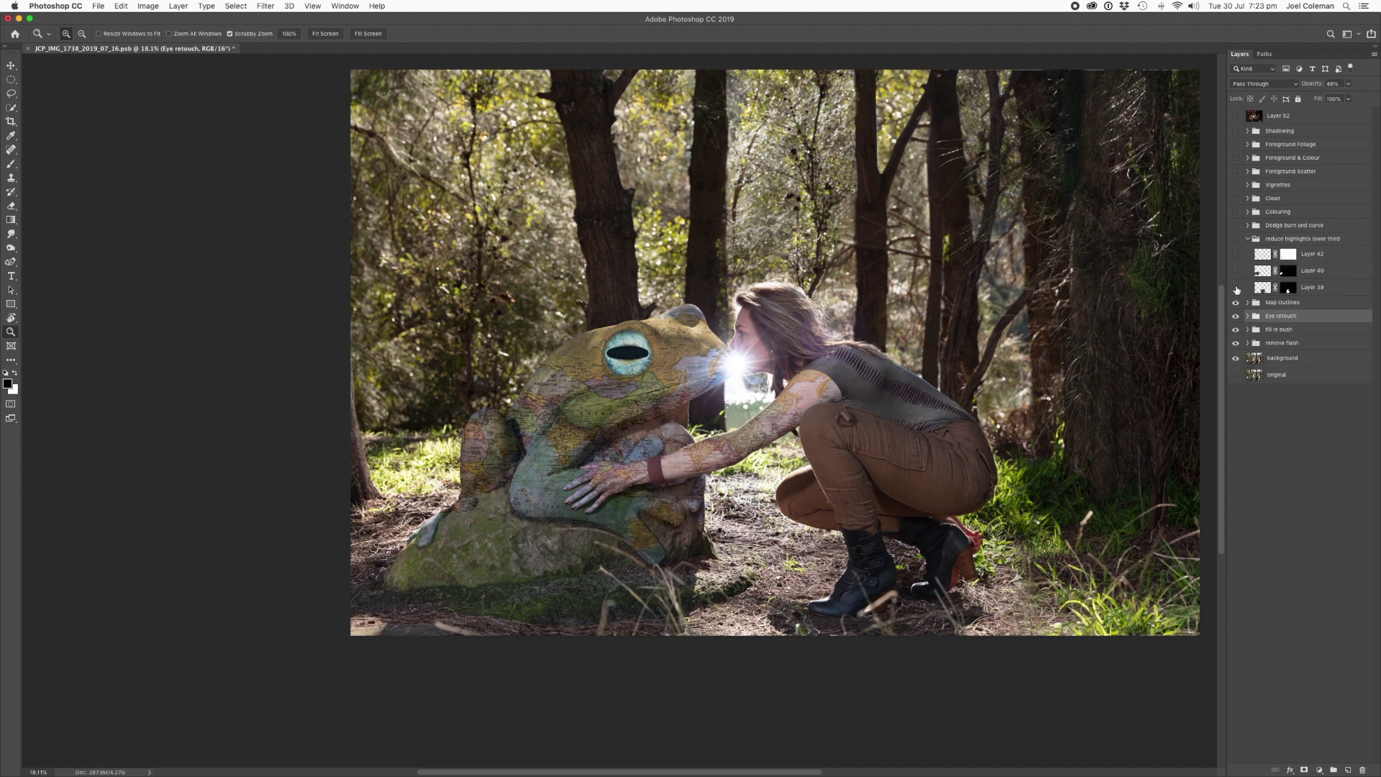
pyautogui.click(1235, 287)
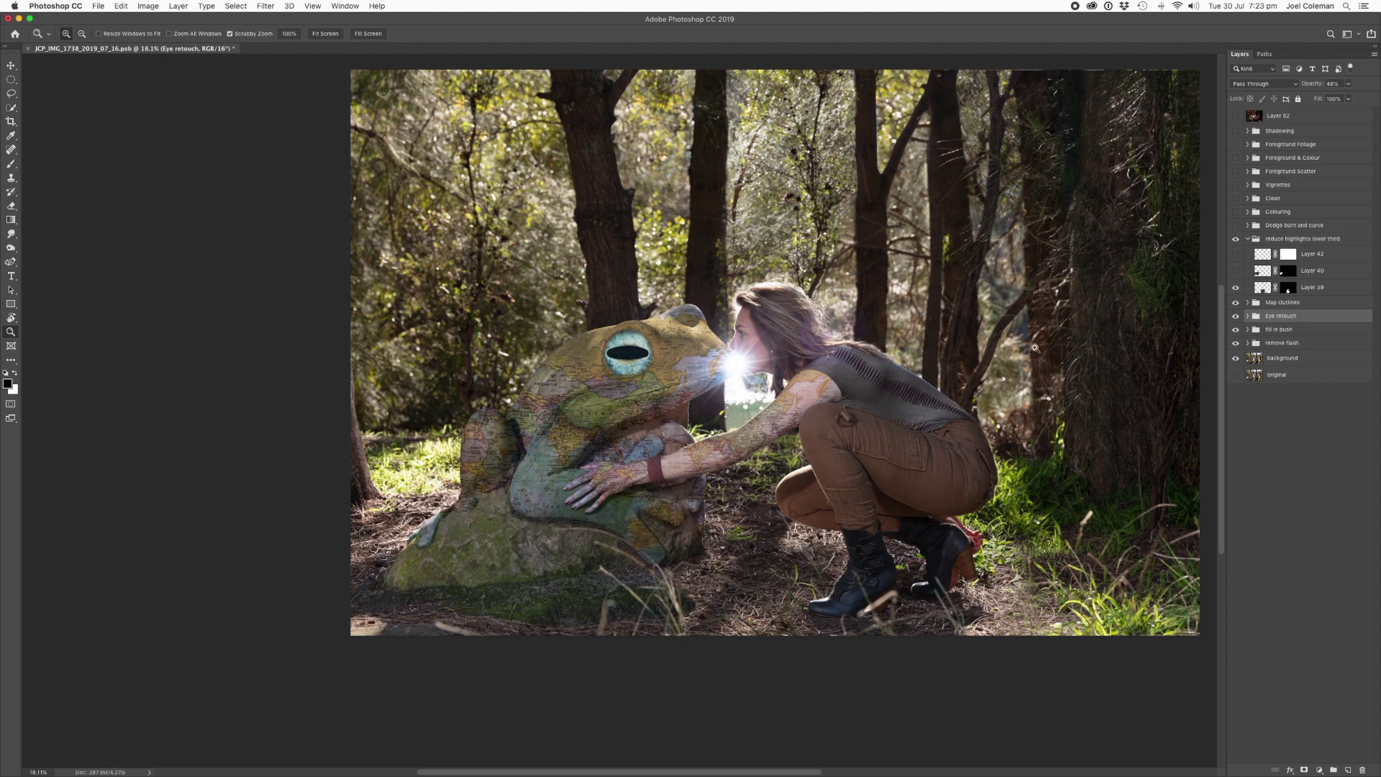
pyautogui.click(1236, 272)
pyautogui.click(1235, 254)
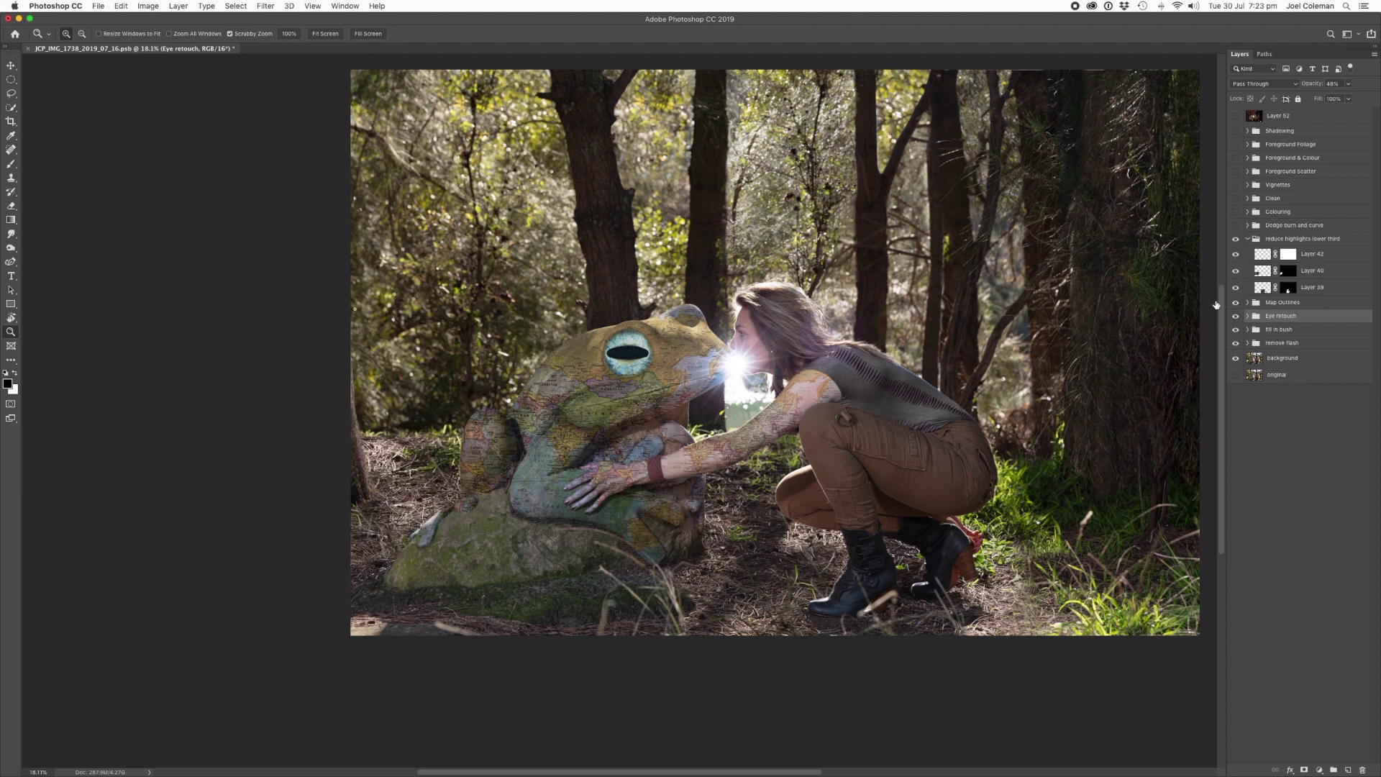
pyautogui.moveTo(686, 554); pyautogui.dragTo(783, 406)
pyautogui.moveTo(984, 404); pyautogui.dragTo(838, 441)
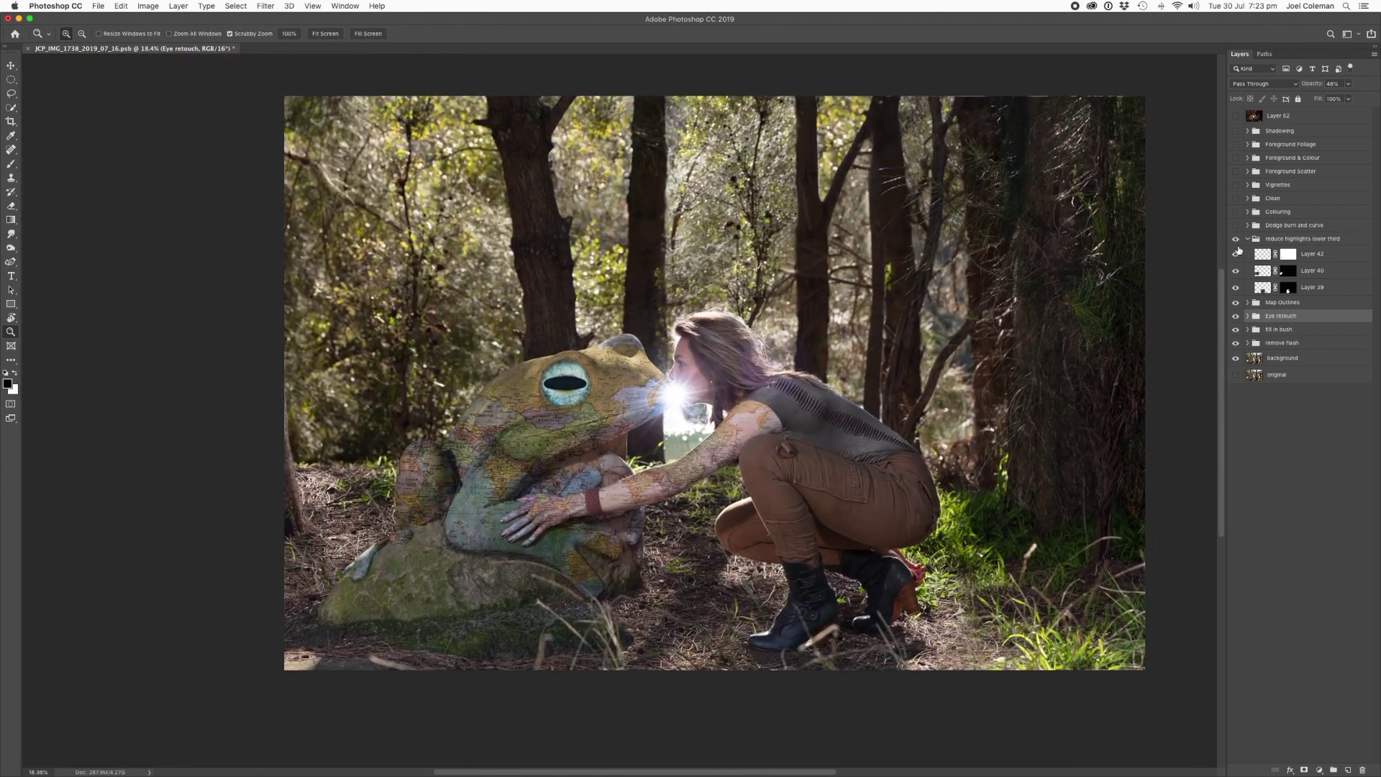
pyautogui.click(1247, 239)
# Step: Make Curves 7 in the Dodge burn and curve group visible and compare the image with and without it
pyautogui.click(1248, 225)
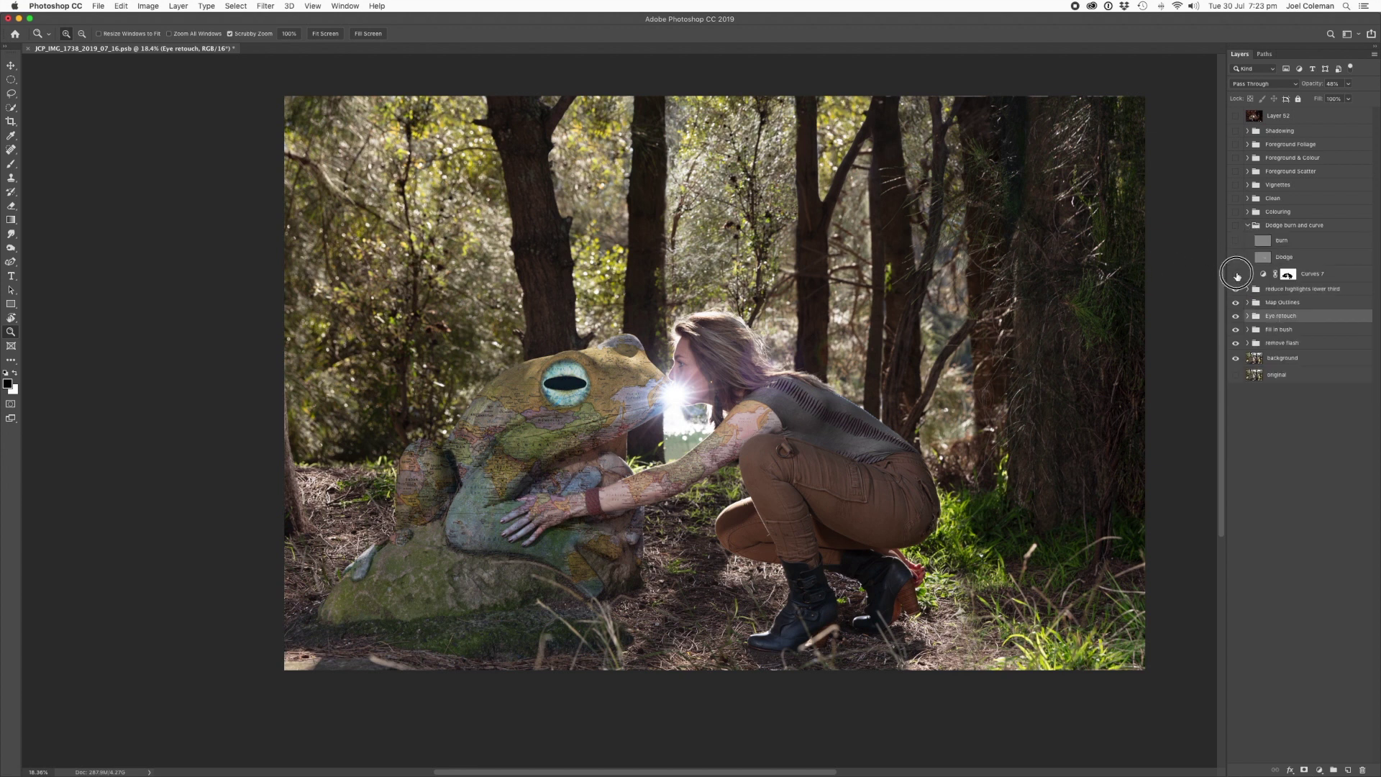
pyautogui.click(1237, 274)
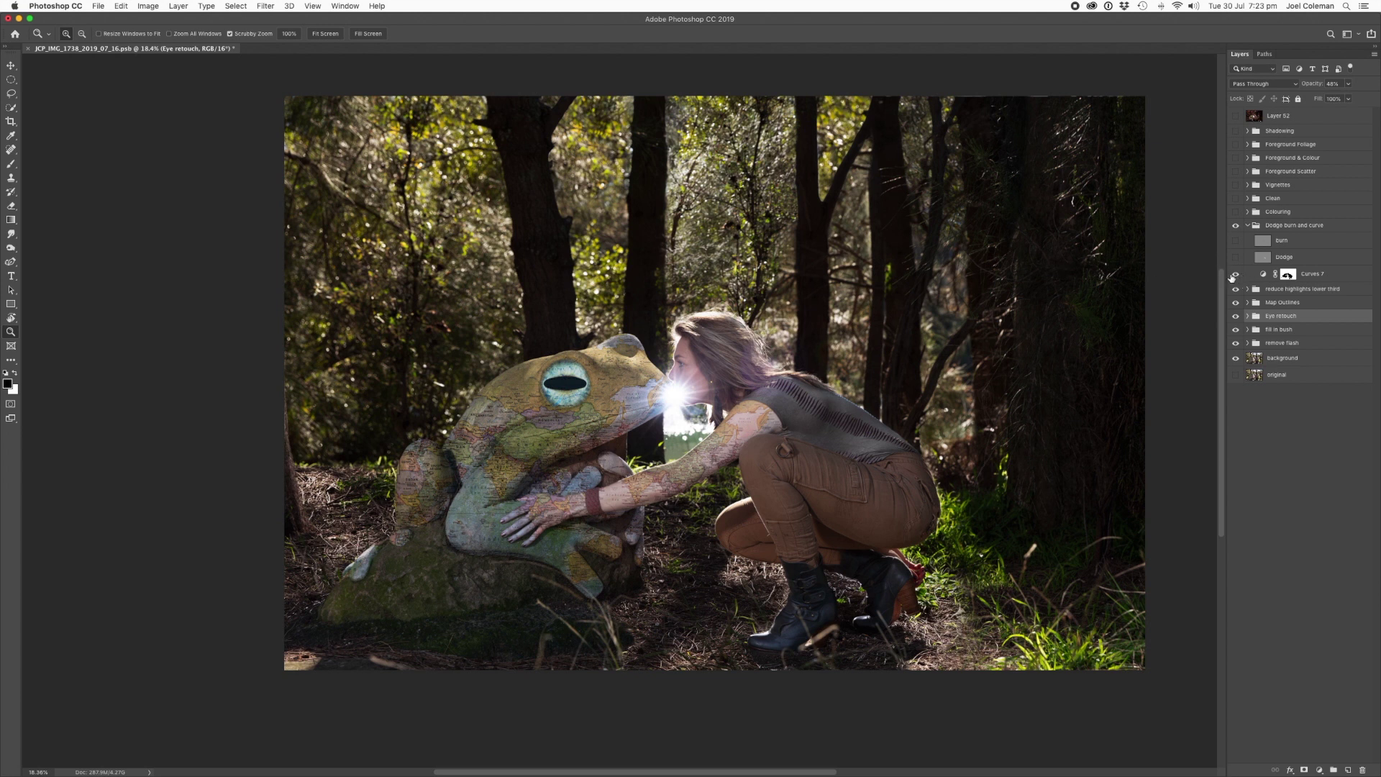
pyautogui.click(1236, 275)
pyautogui.click(1236, 275)
pyautogui.click(1235, 275)
pyautogui.click(1236, 275)
# Step: Compare the image with and without the Dodge layer, leaving the layer visible
pyautogui.click(1235, 259)
pyautogui.click(1235, 260)
pyautogui.click(1236, 261)
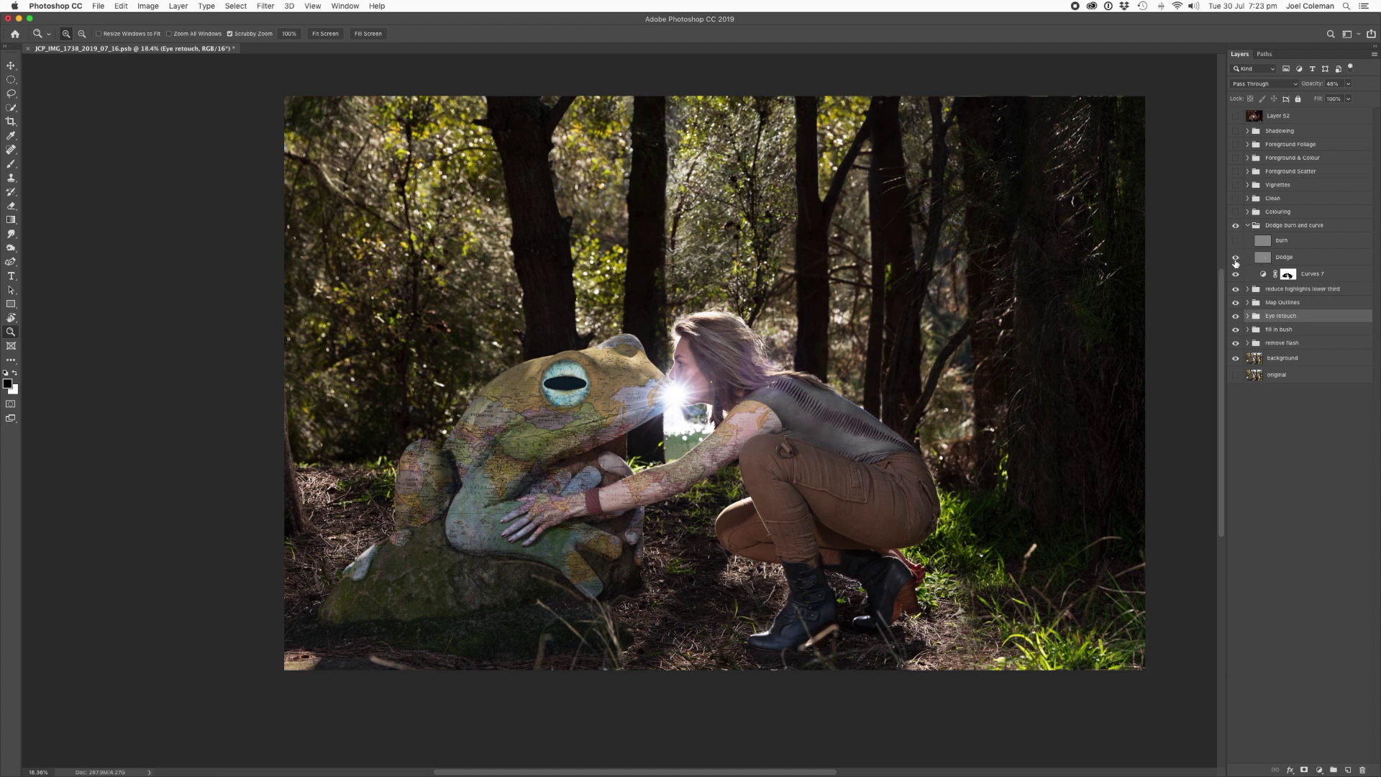
# Step: Make the Burn layer visible and compare the image with and without it, leaving the layer visible
pyautogui.click(1235, 242)
pyautogui.click(1235, 244)
pyautogui.click(1236, 244)
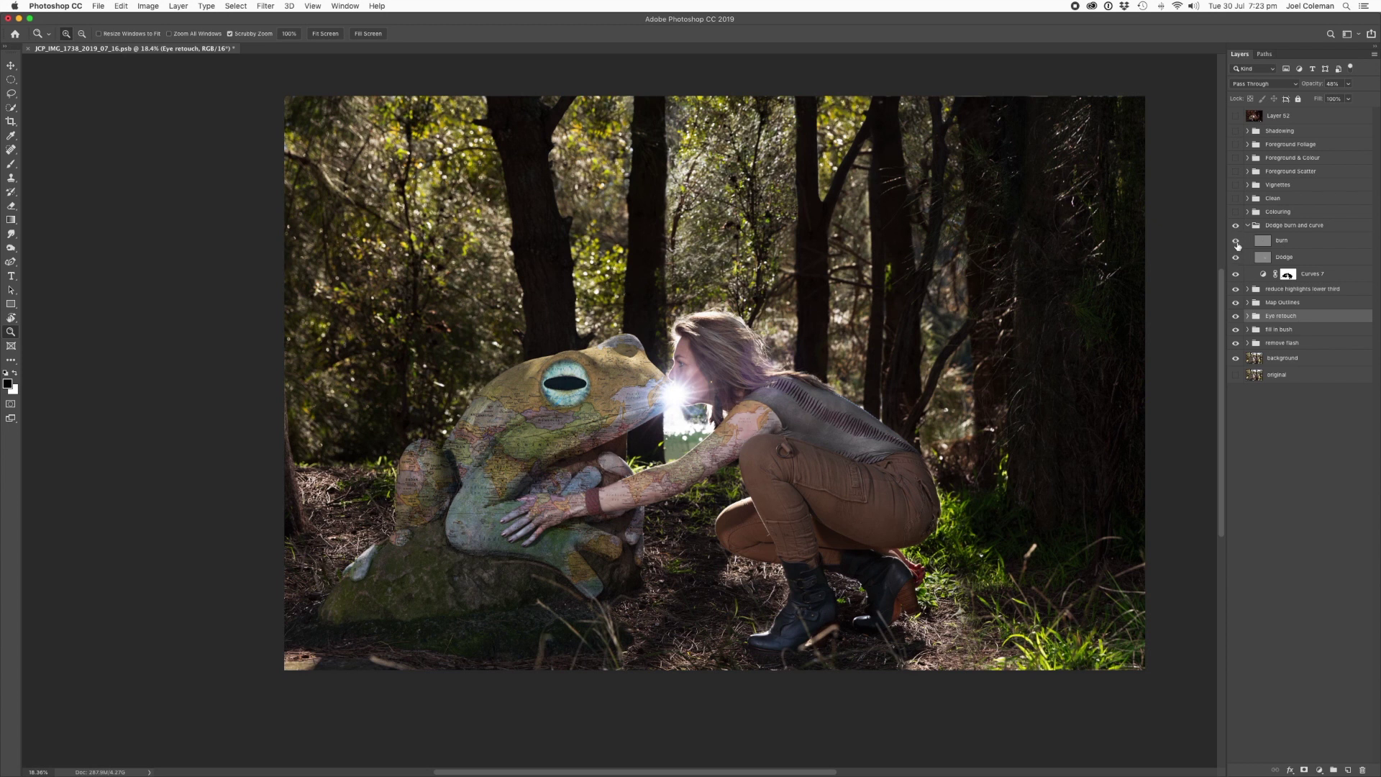
# Step: Compare the image with and without the Dodge burn and curve group and its Burn and Dodge layers, leaving everything visible and the group collapsed
pyautogui.click(1235, 227)
pyautogui.click(1236, 228)
pyautogui.click(1236, 227)
pyautogui.click(1235, 228)
pyautogui.click(1236, 227)
pyautogui.click(1236, 227)
pyautogui.click(1235, 244)
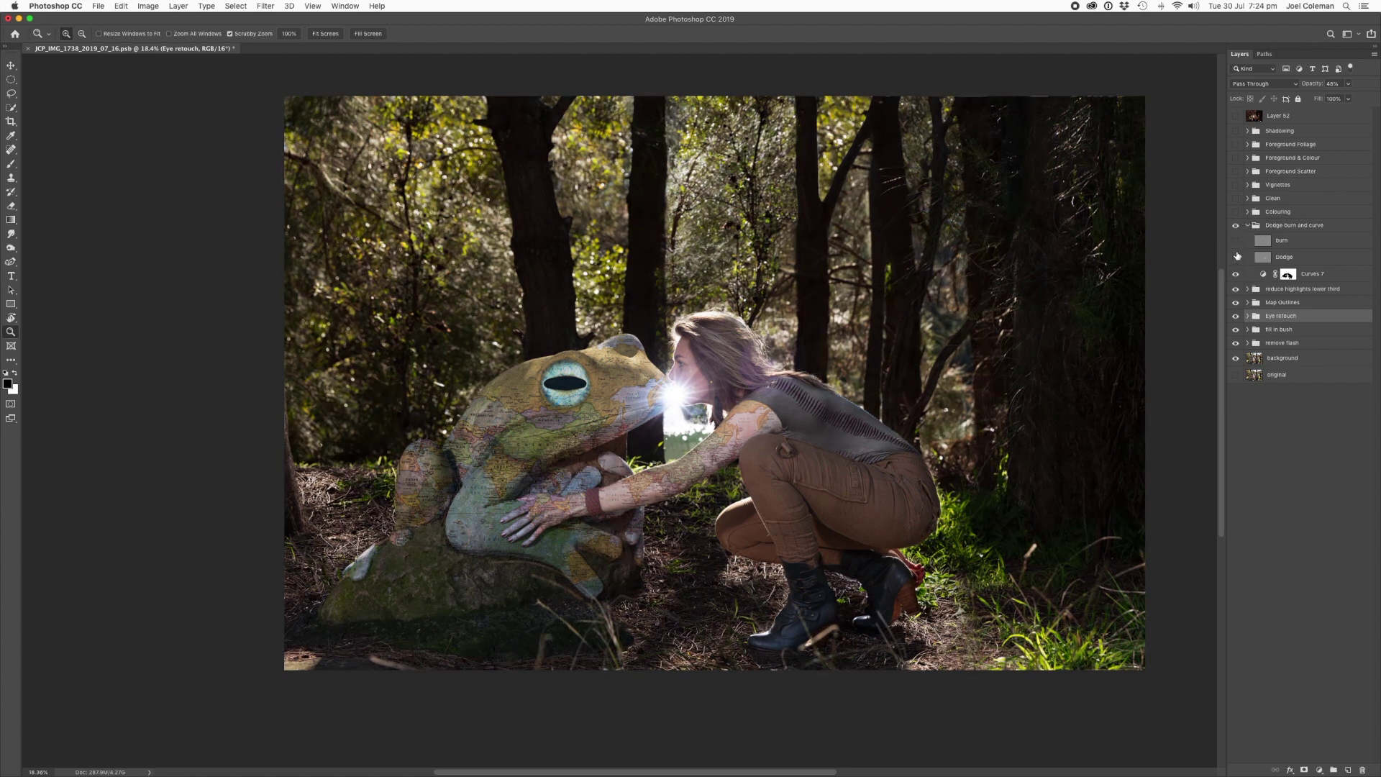
pyautogui.click(1235, 257)
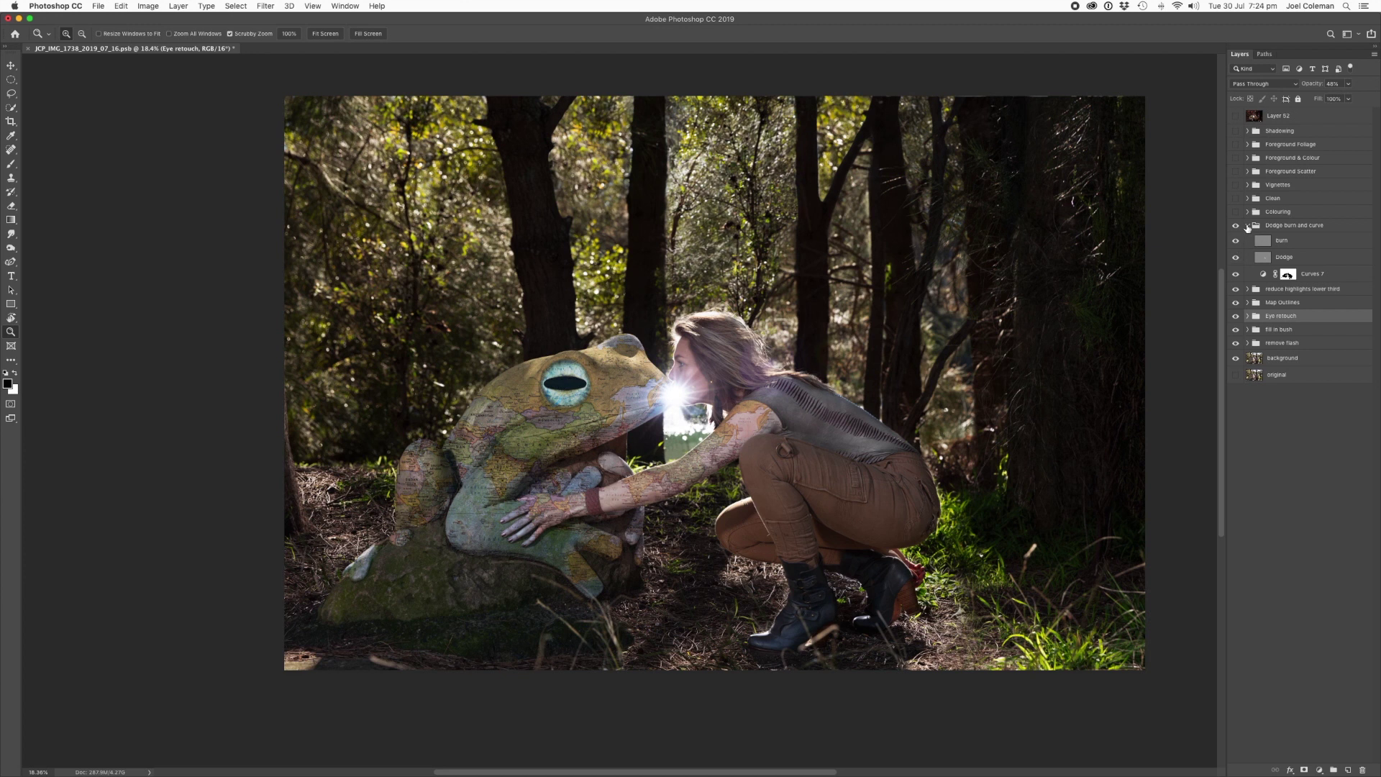
pyautogui.click(1248, 225)
# Step: Make Hue/Saturation 1, Hue/Saturation 4 and Vibrance 1 in the Colouring group visible, and collapse the group
pyautogui.click(1248, 213)
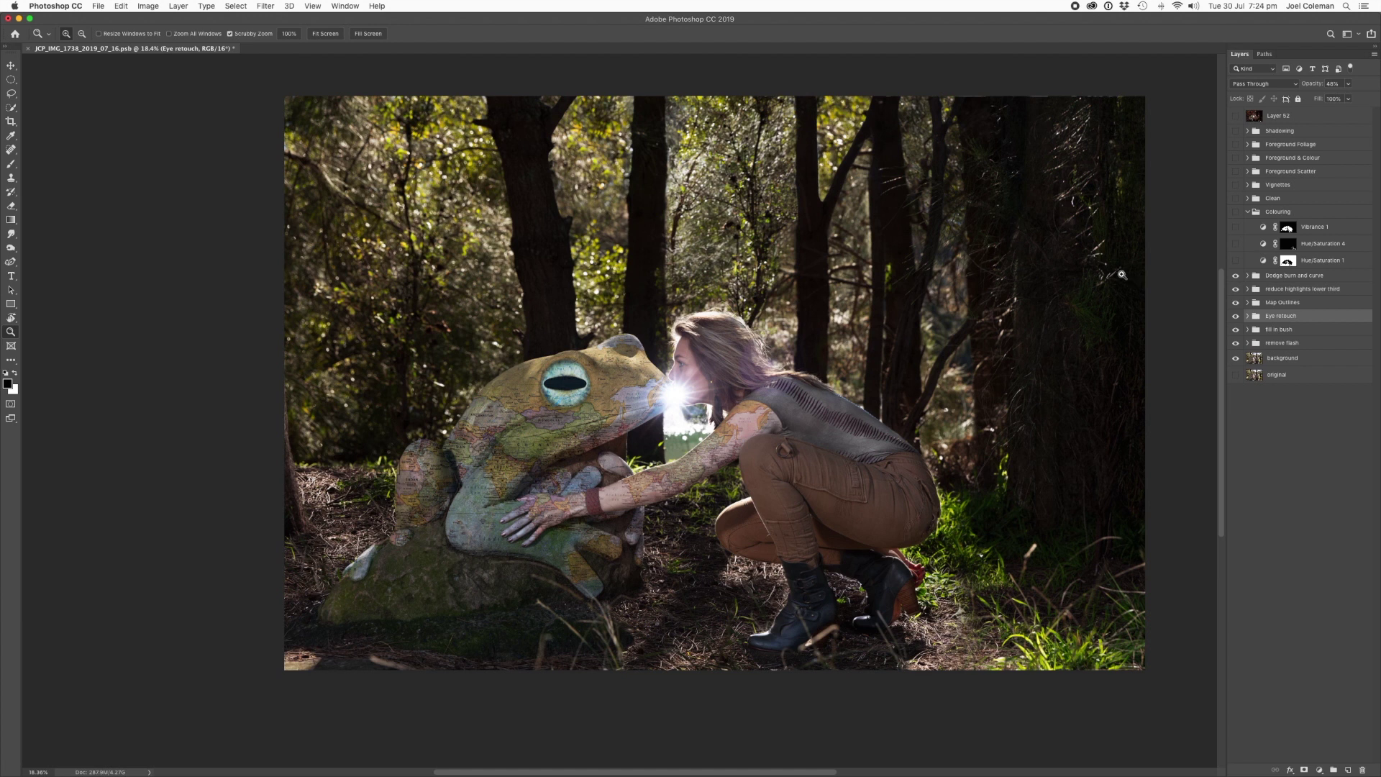
pyautogui.click(1235, 260)
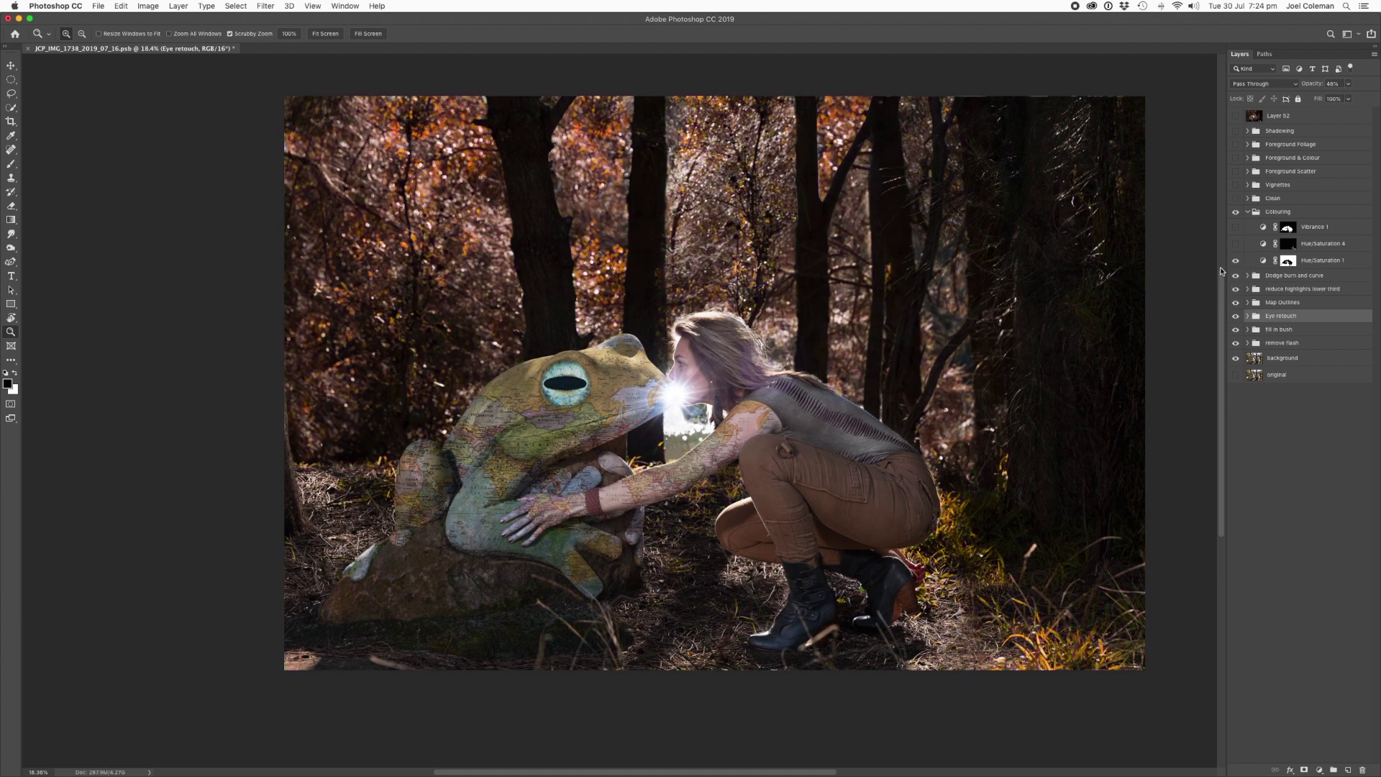
pyautogui.click(1236, 246)
pyautogui.click(1235, 228)
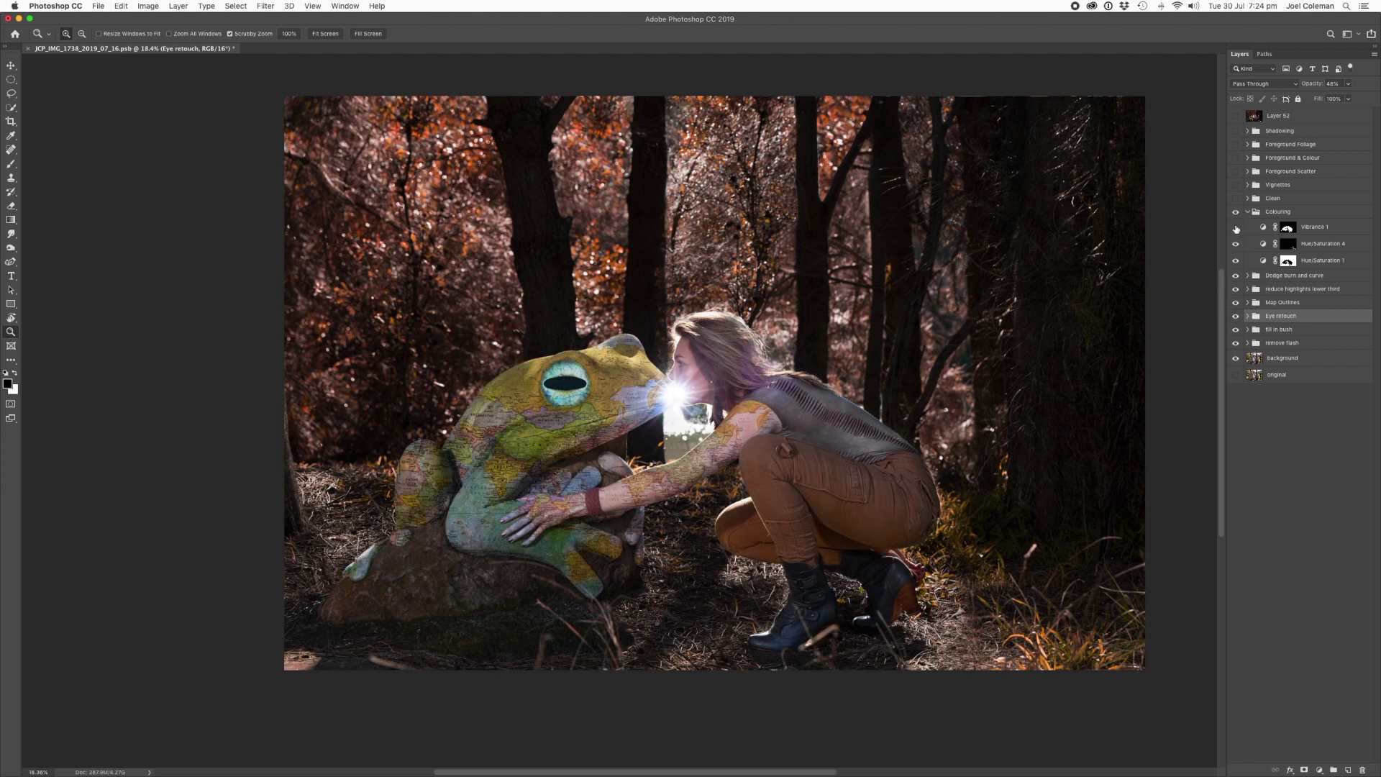
pyautogui.click(1247, 212)
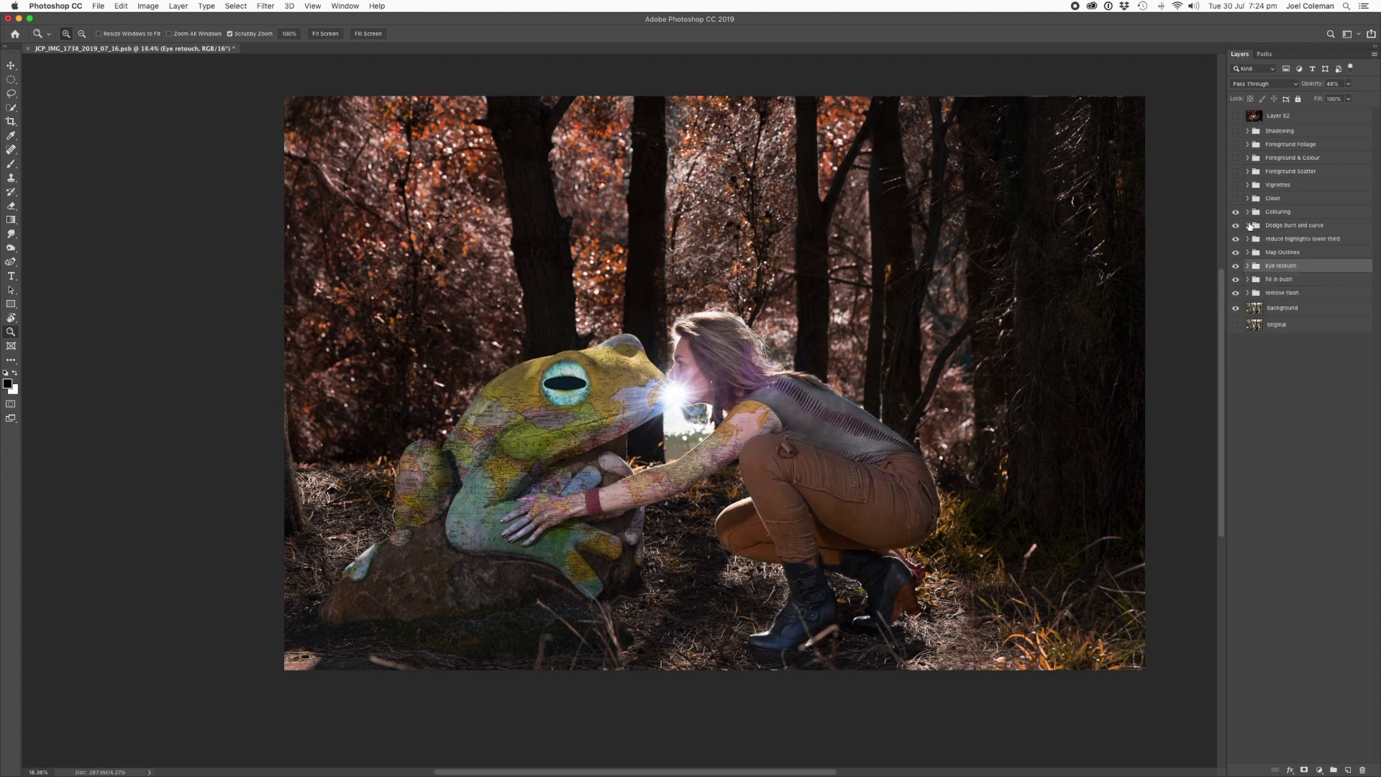
# Step: Expand the Clean group, show the vertical guides, and inspect the image close up along the strips between them for distracting spots
pyautogui.click(1247, 199)
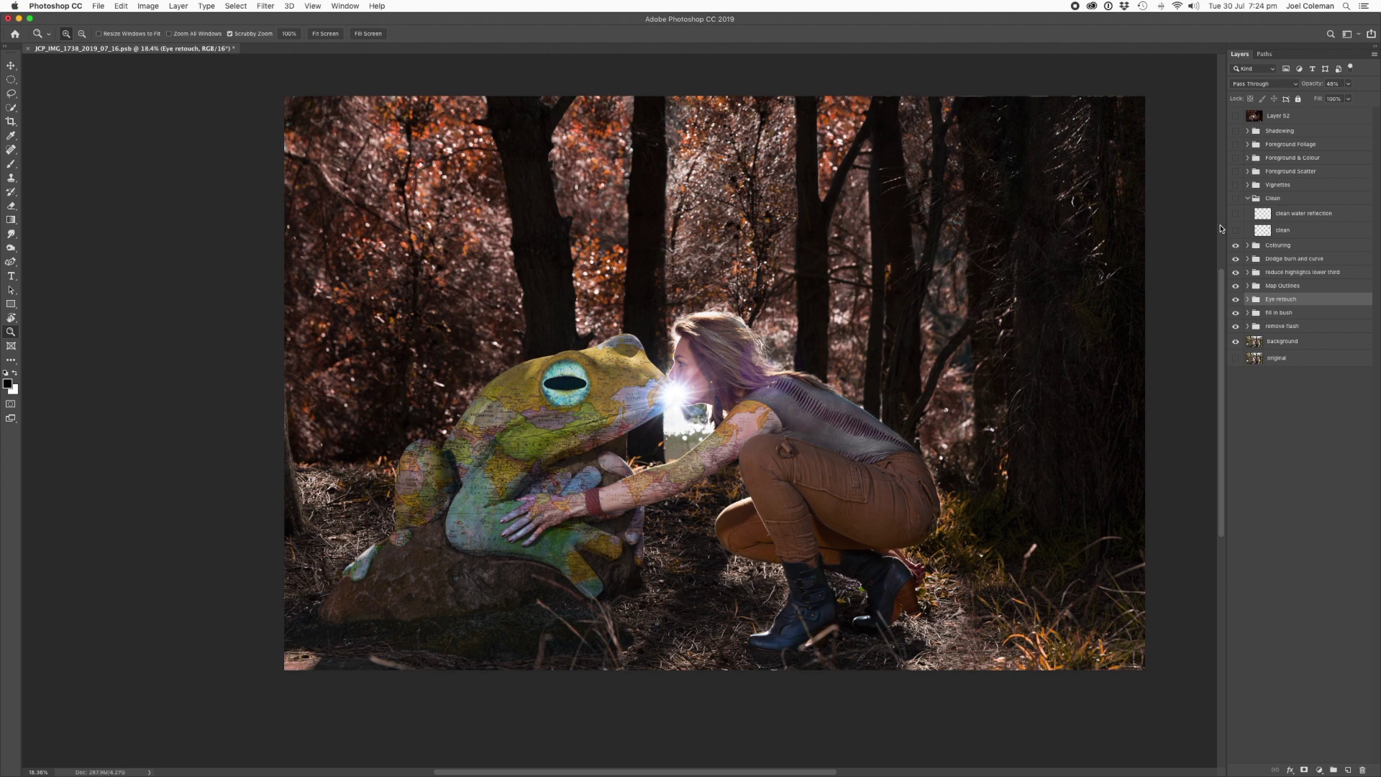
pyautogui.press('super+semicolon')
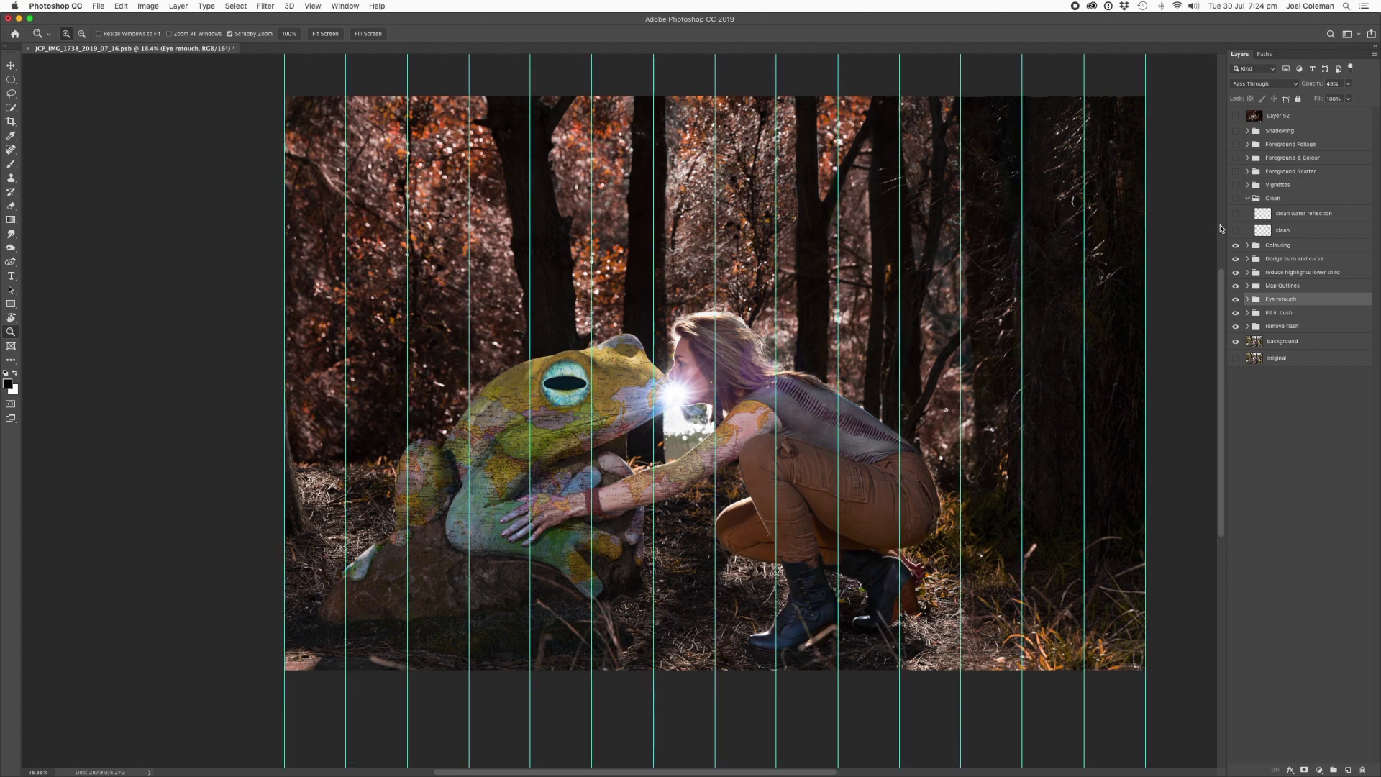
pyautogui.scroll(-15, 582, 489)
pyautogui.hscroll(-10, 582, 489)
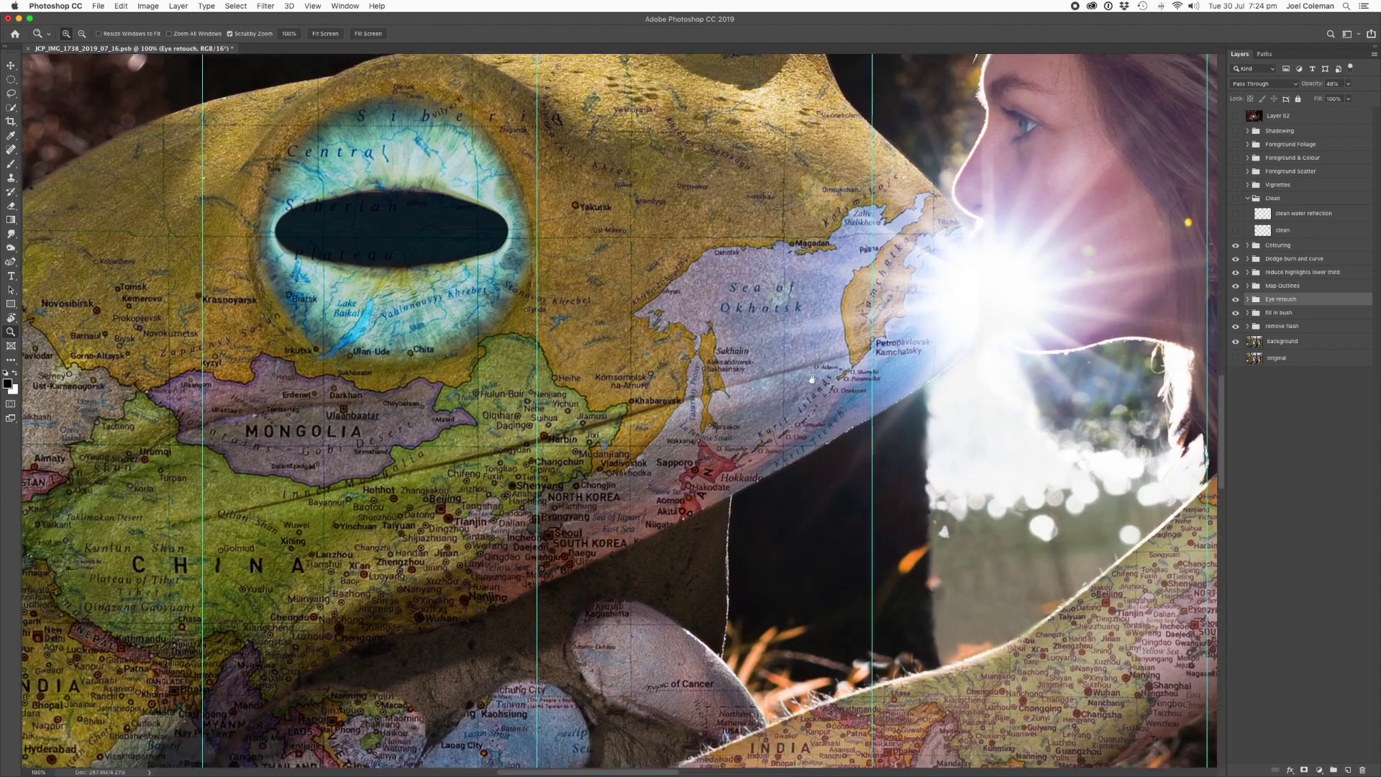
pyautogui.scroll(-3, 725, 496)
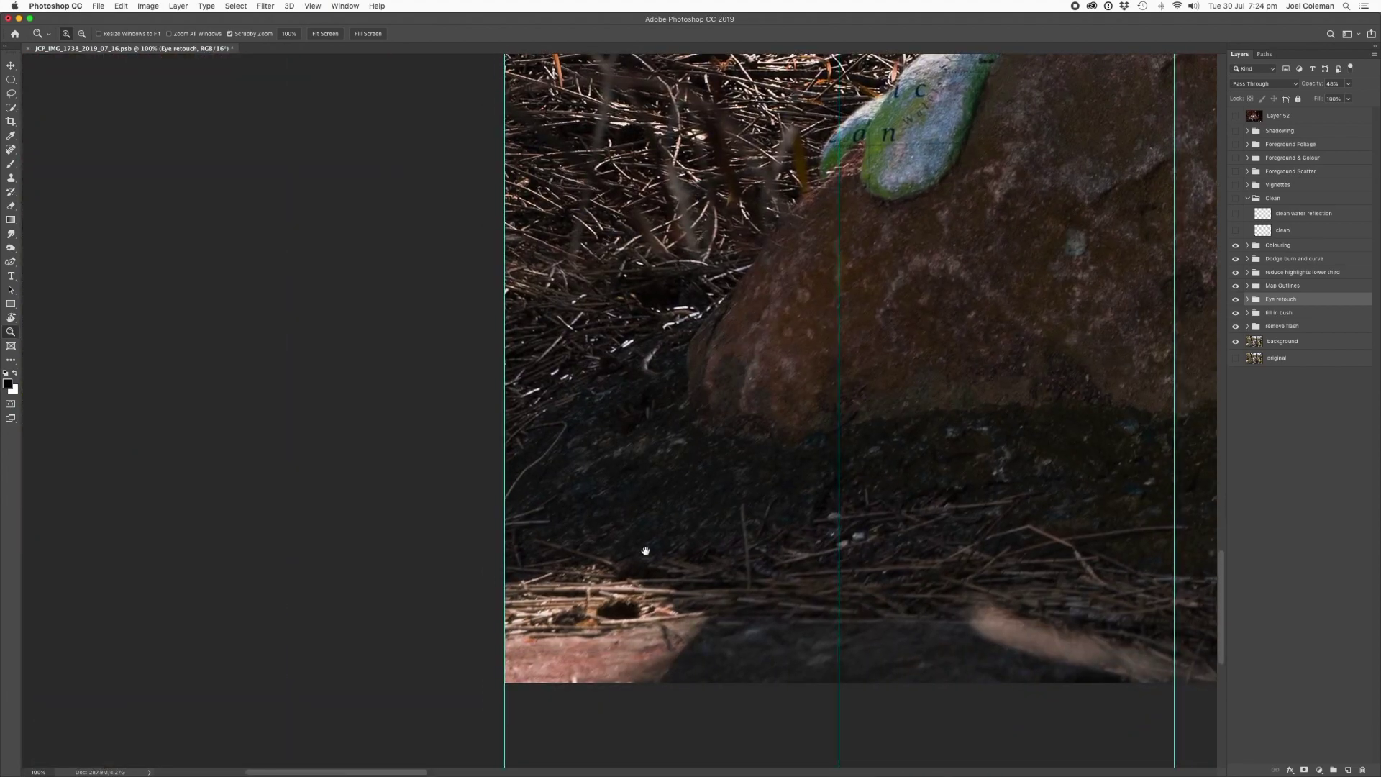
pyautogui.scroll(2, 645, 561)
pyautogui.scroll(-2, 710, 484)
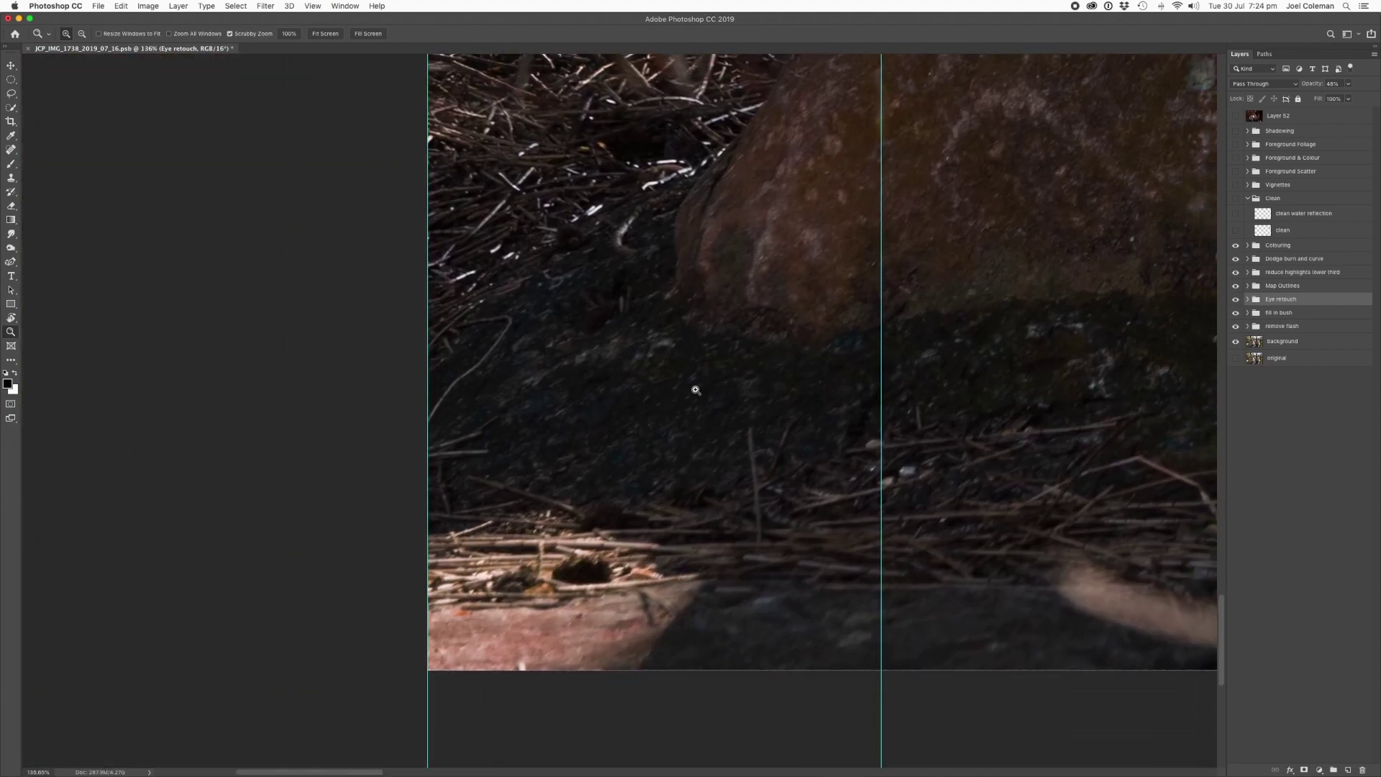
pyautogui.scroll(3, 690, 350)
pyautogui.scroll(15, 690, 350)
pyautogui.hscroll(-2, 690, 351)
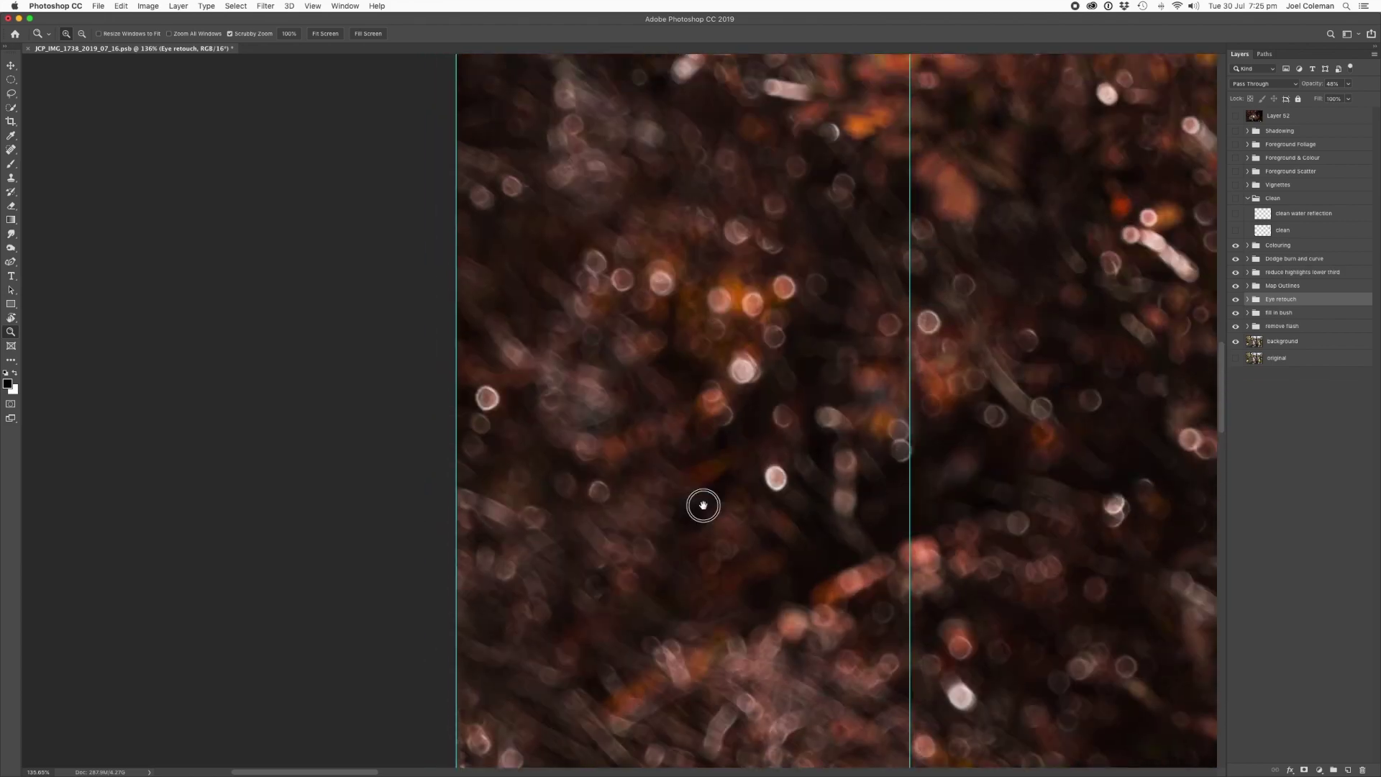
pyautogui.scroll(10, 715, 530)
pyautogui.hscroll(-1, 736, 524)
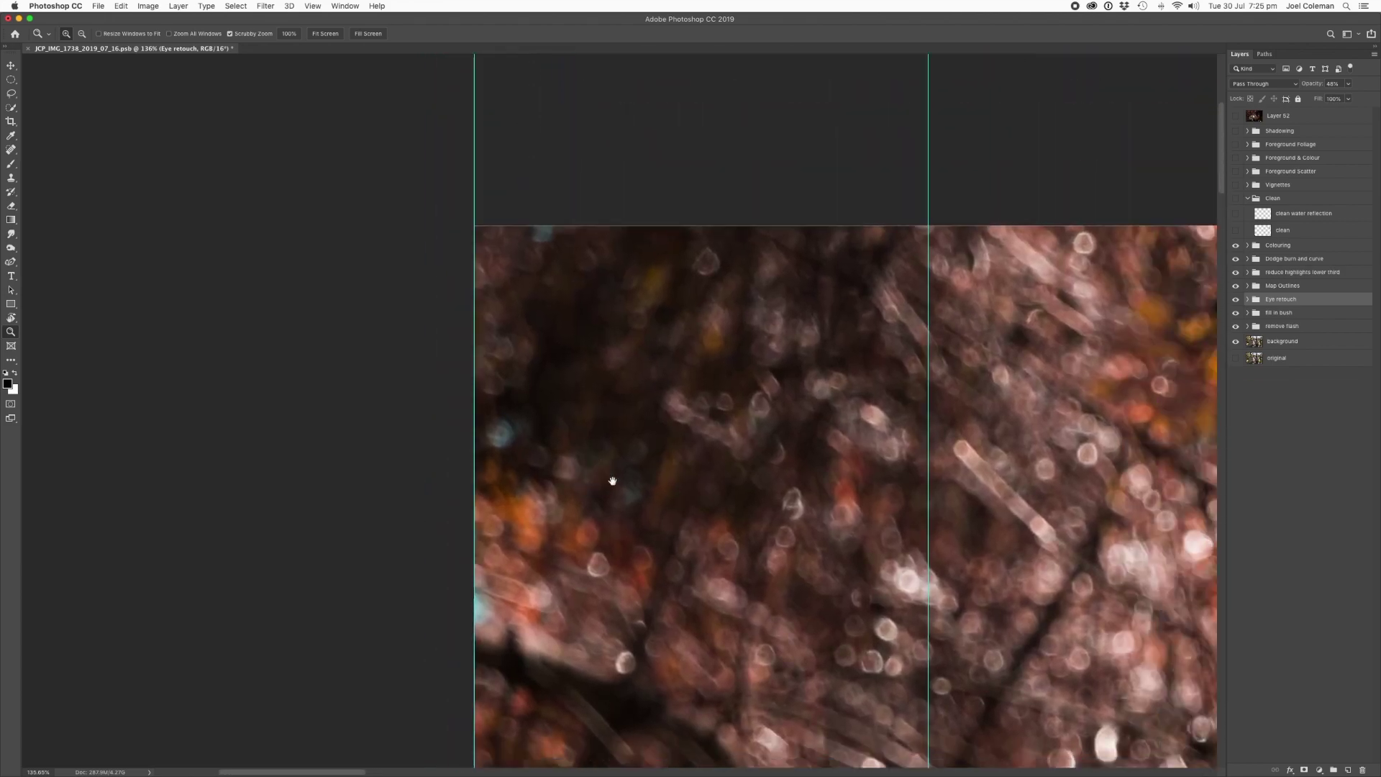
pyautogui.hscroll(5, 811, 535)
pyautogui.scroll(-10, 811, 535)
pyautogui.hscroll(3, 811, 535)
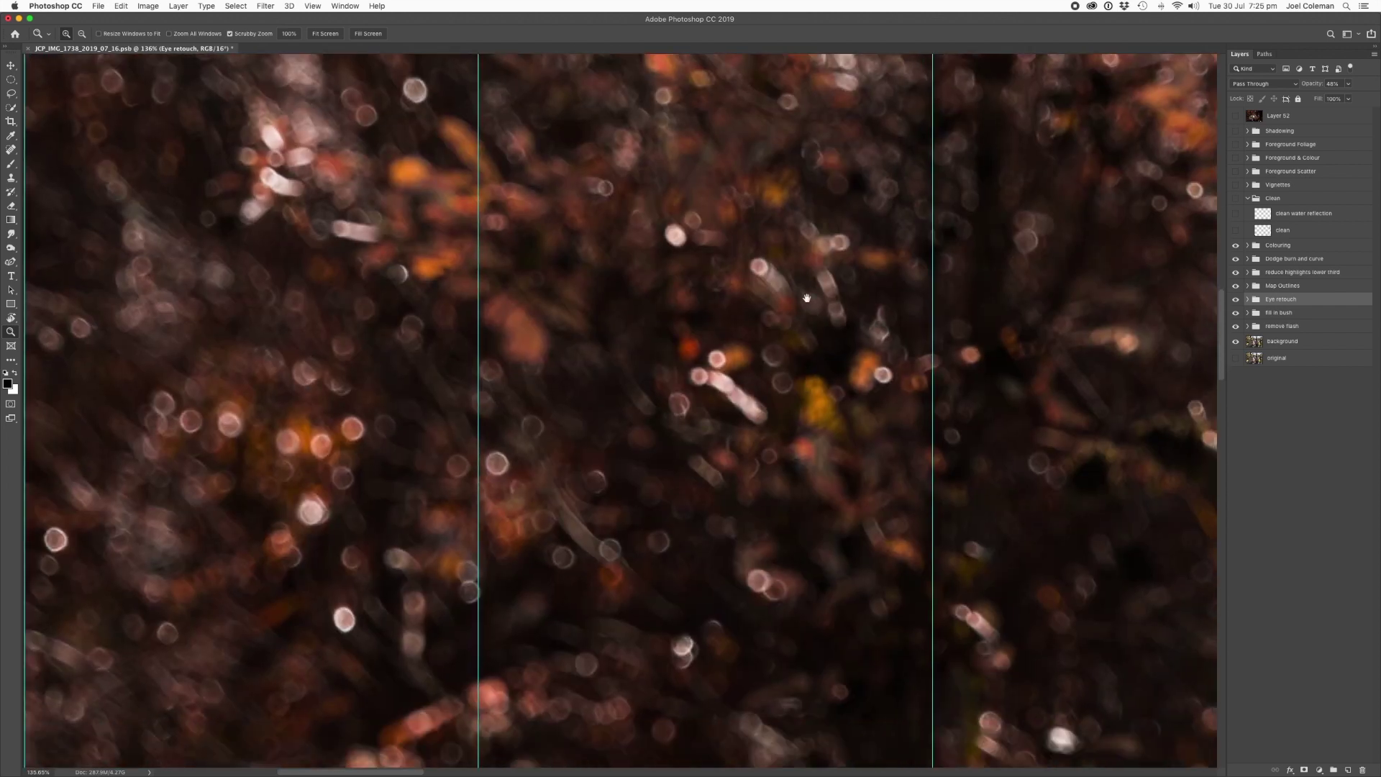
# Step: Hide the guides over the whole image, then make the clean layer visible and compare the result with and without it
pyautogui.press('super+0')
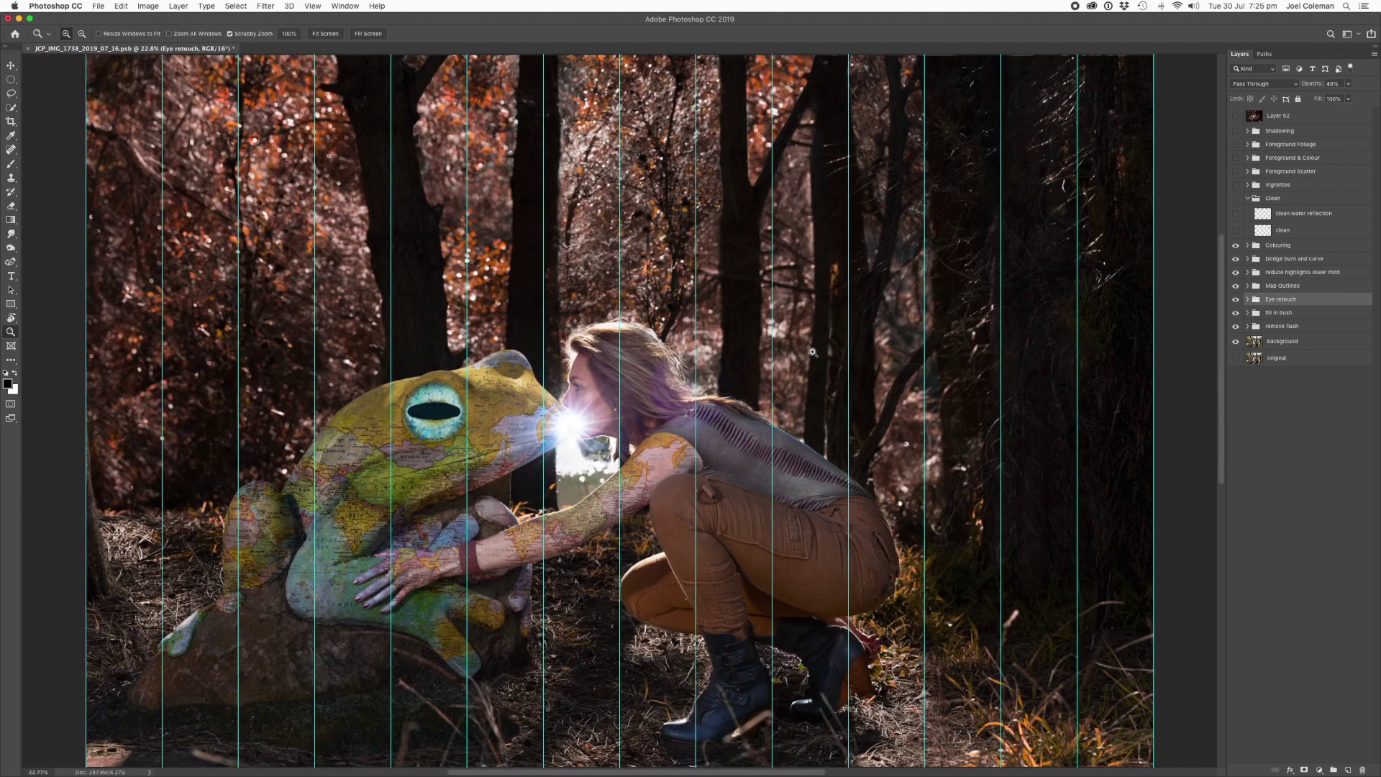
pyautogui.scroll(-2, 886, 459)
pyautogui.press('super+semicolon')
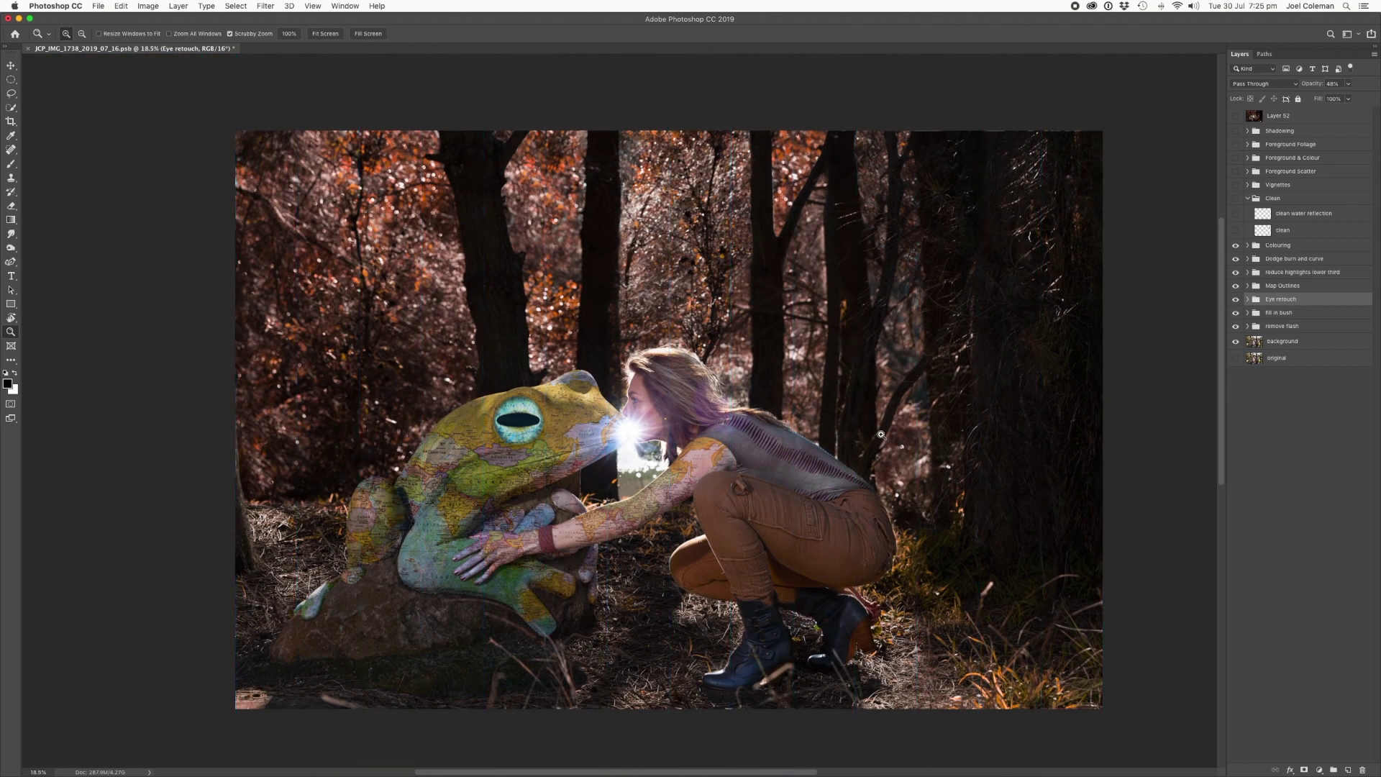
pyautogui.click(1237, 232)
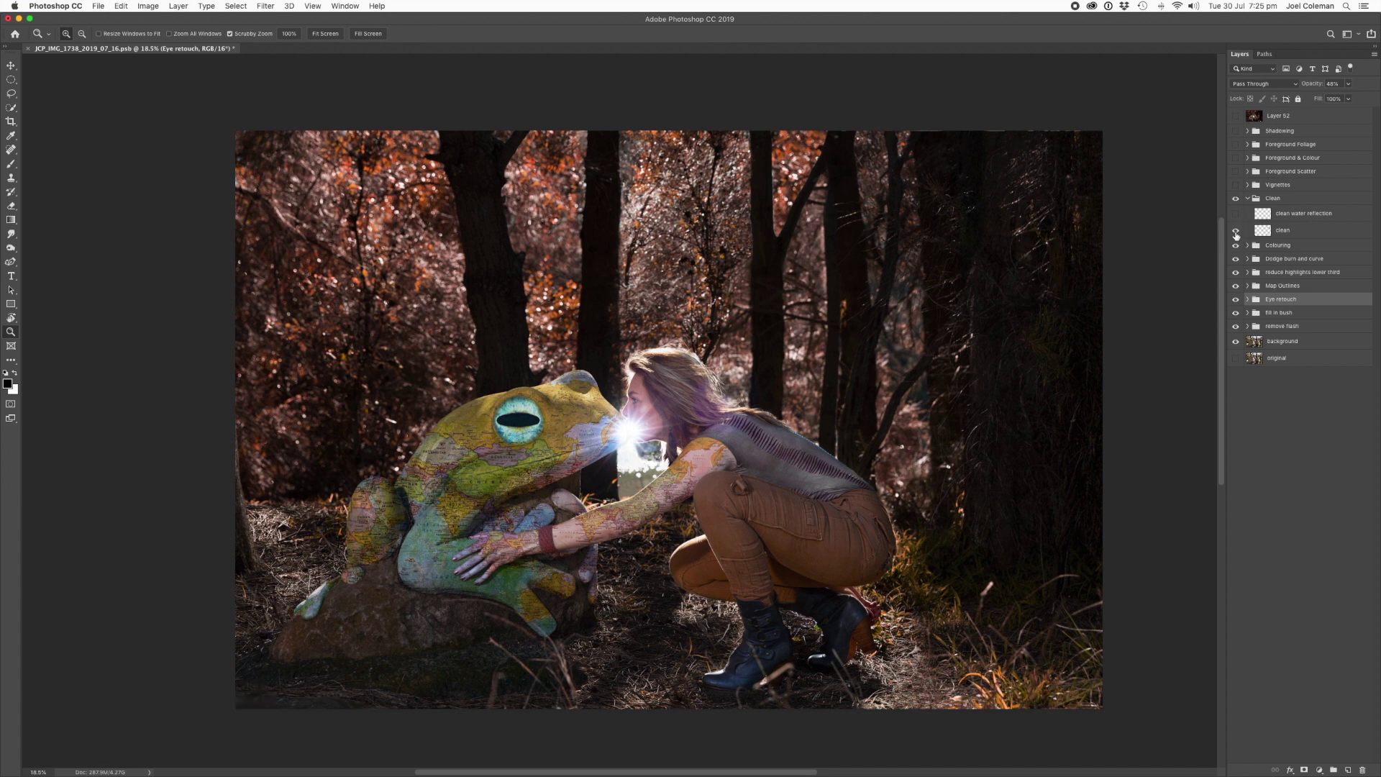
pyautogui.click(1234, 232)
pyautogui.click(1235, 231)
pyautogui.click(1235, 232)
# Step: Make the clean water reflection layer visible, inspect the area beneath the woman's chin, and collapse the Clean group
pyautogui.moveTo(629, 462); pyautogui.dragTo(652, 440)
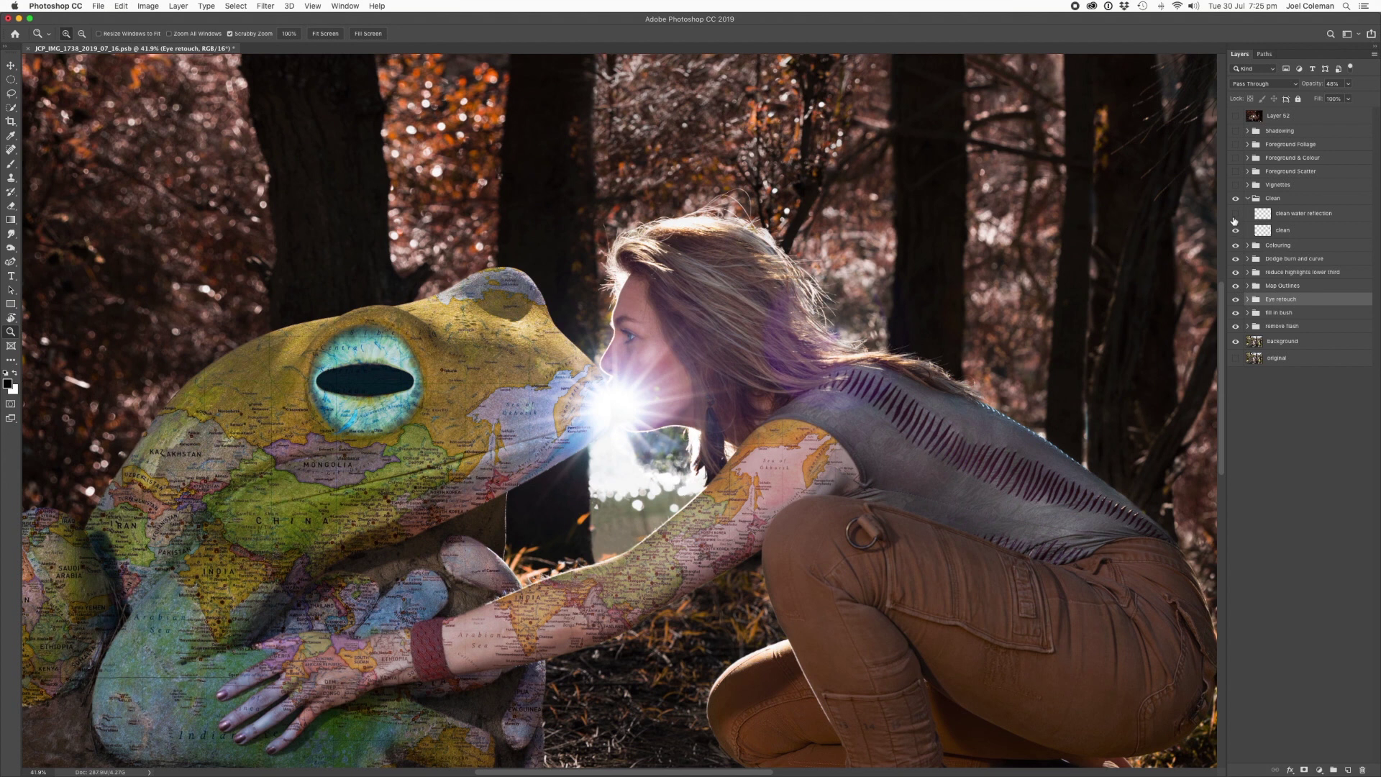
pyautogui.click(1233, 217)
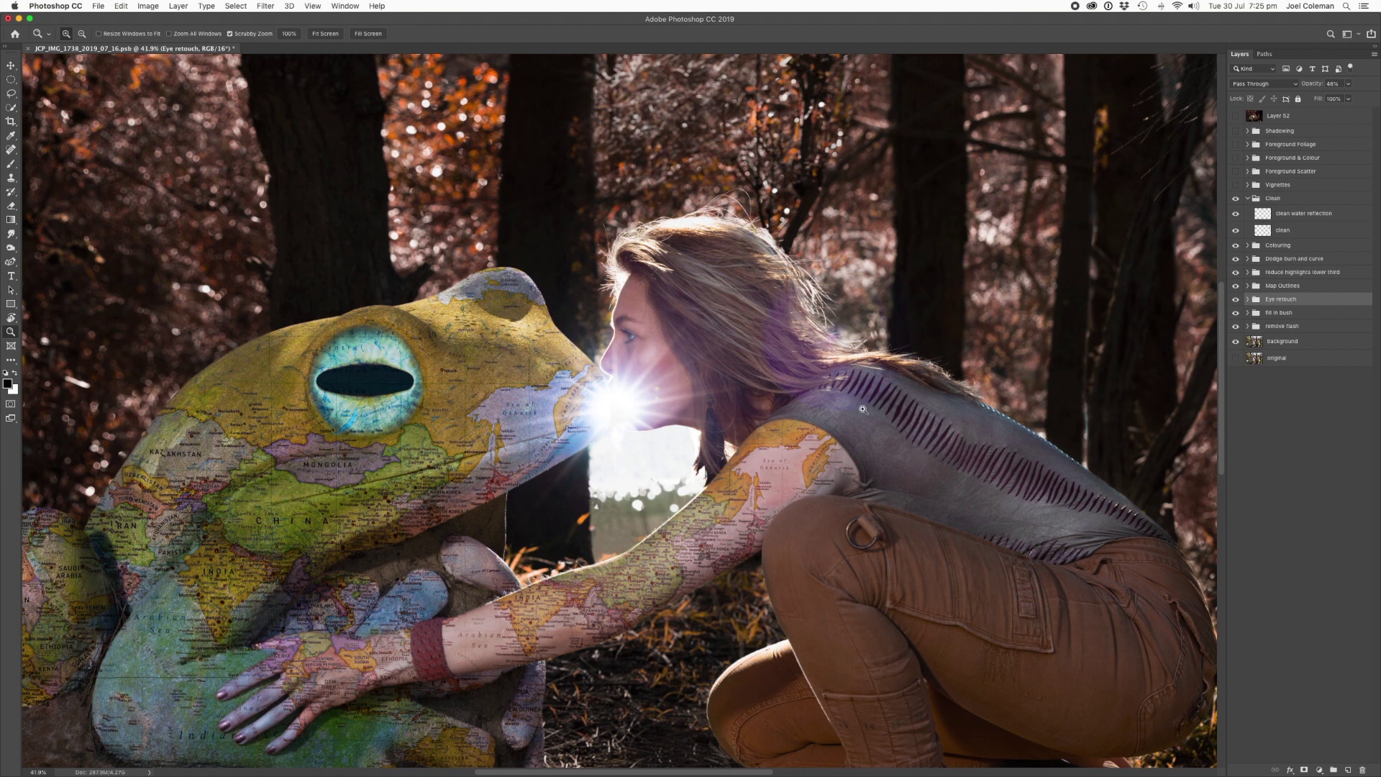
pyautogui.keyDown('alt'); pyautogui.click(856, 395); pyautogui.keyUp('alt')
pyautogui.moveTo(912, 329); pyautogui.dragTo(890, 307)
pyautogui.scroll(-4, 925, 364)
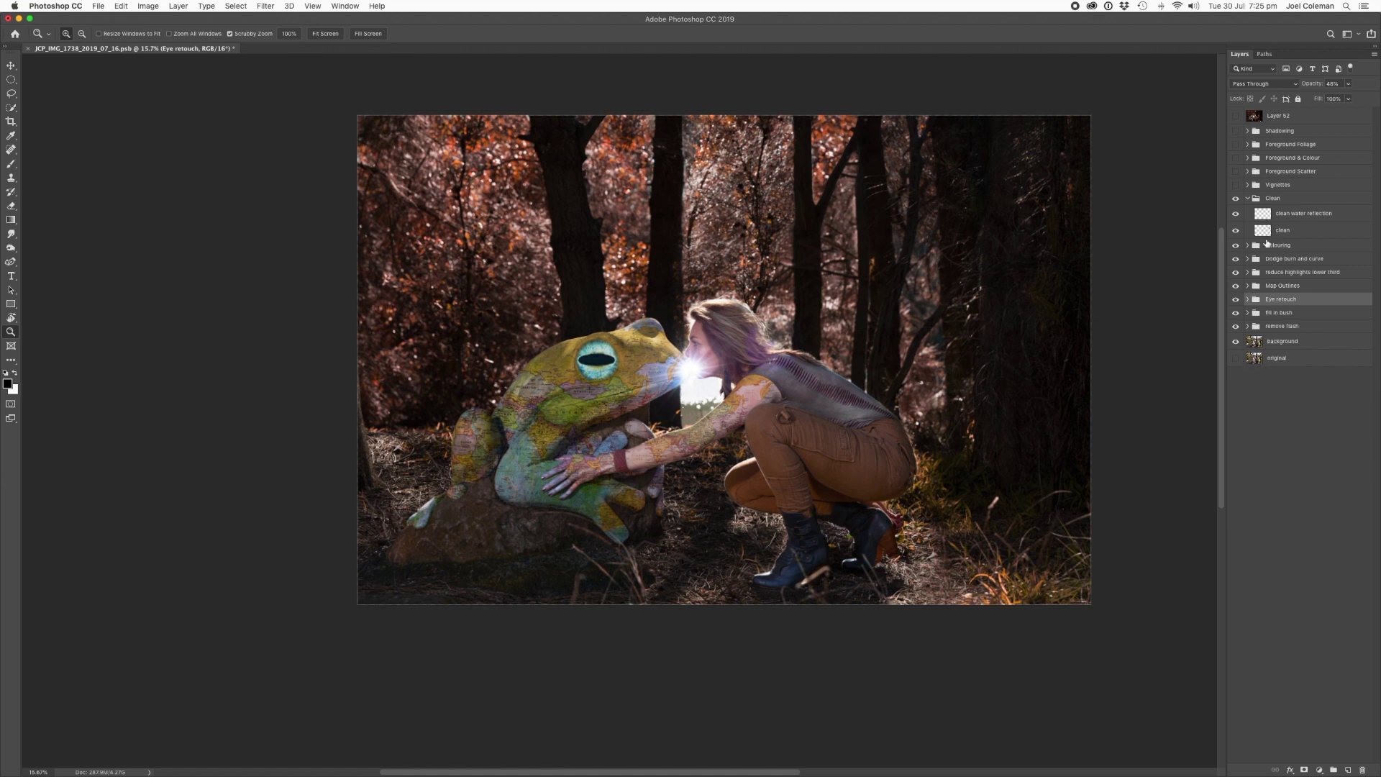
pyautogui.click(1247, 199)
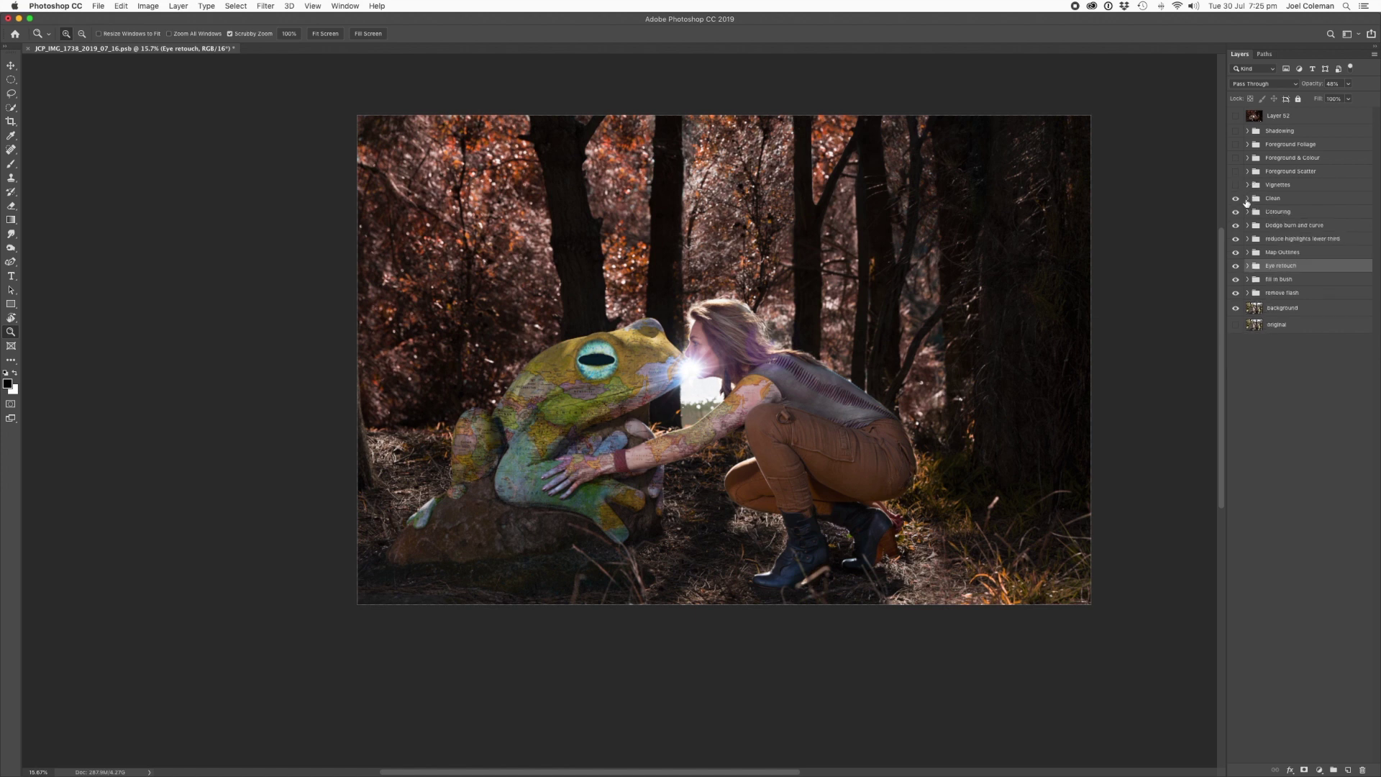
# Step: Make all three Curves layers in the Vignettes group visible and collapse the group
pyautogui.click(1248, 185)
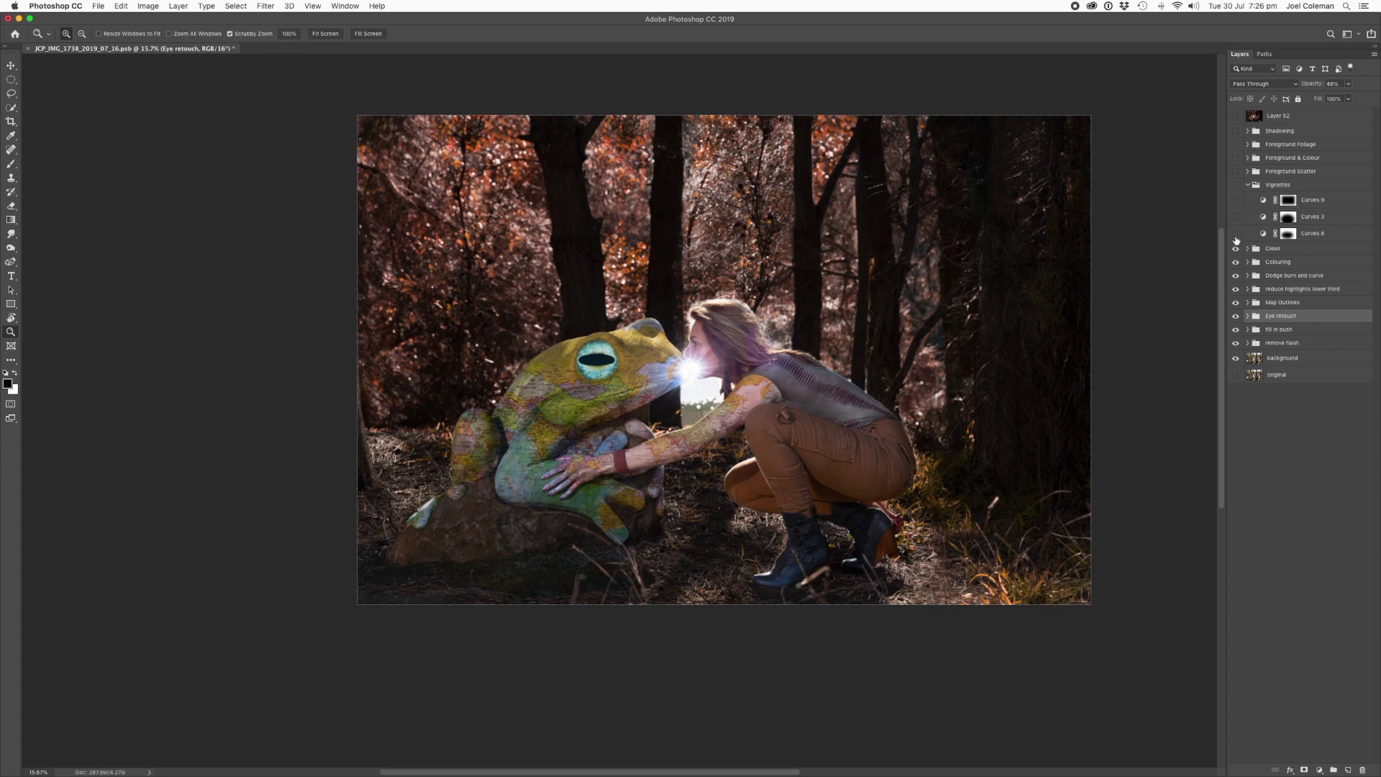
pyautogui.click(1235, 202)
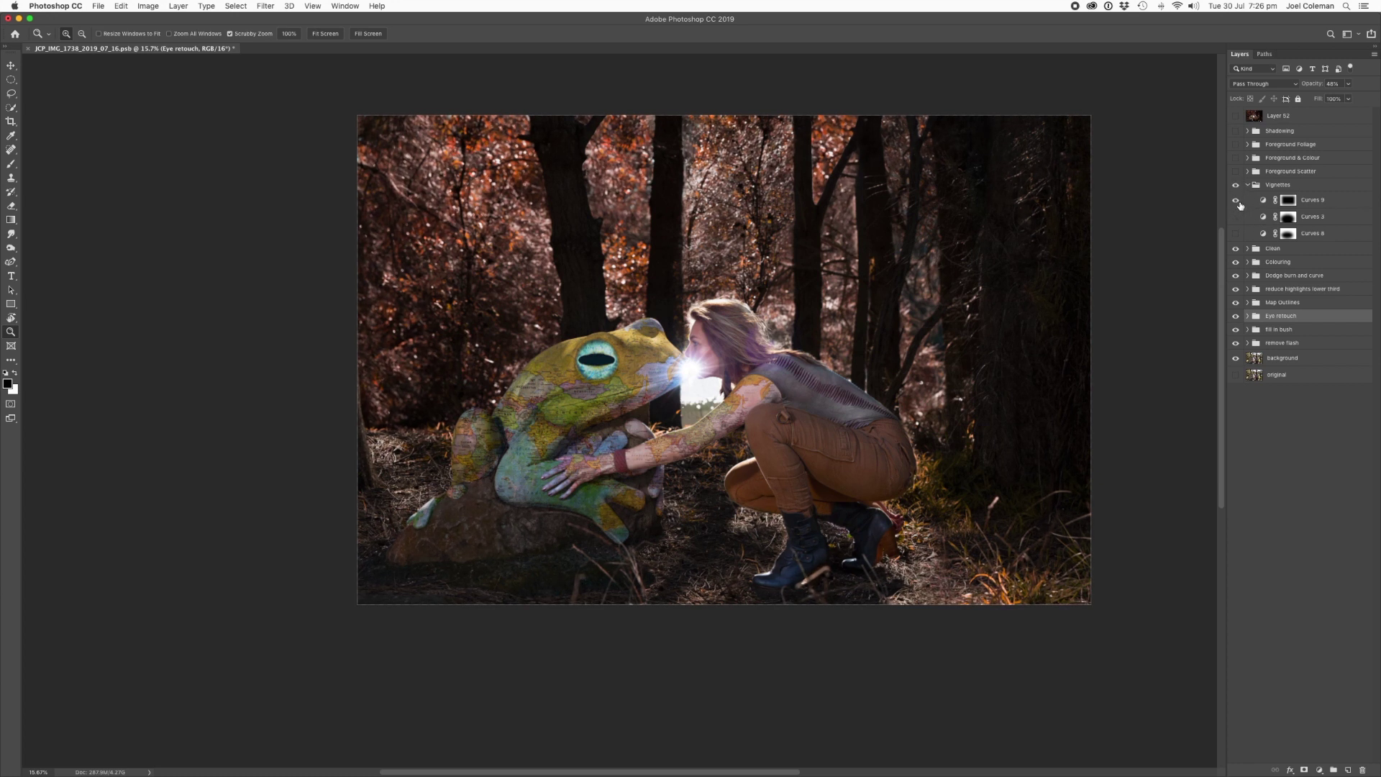
pyautogui.click(1236, 233)
pyautogui.click(1235, 201)
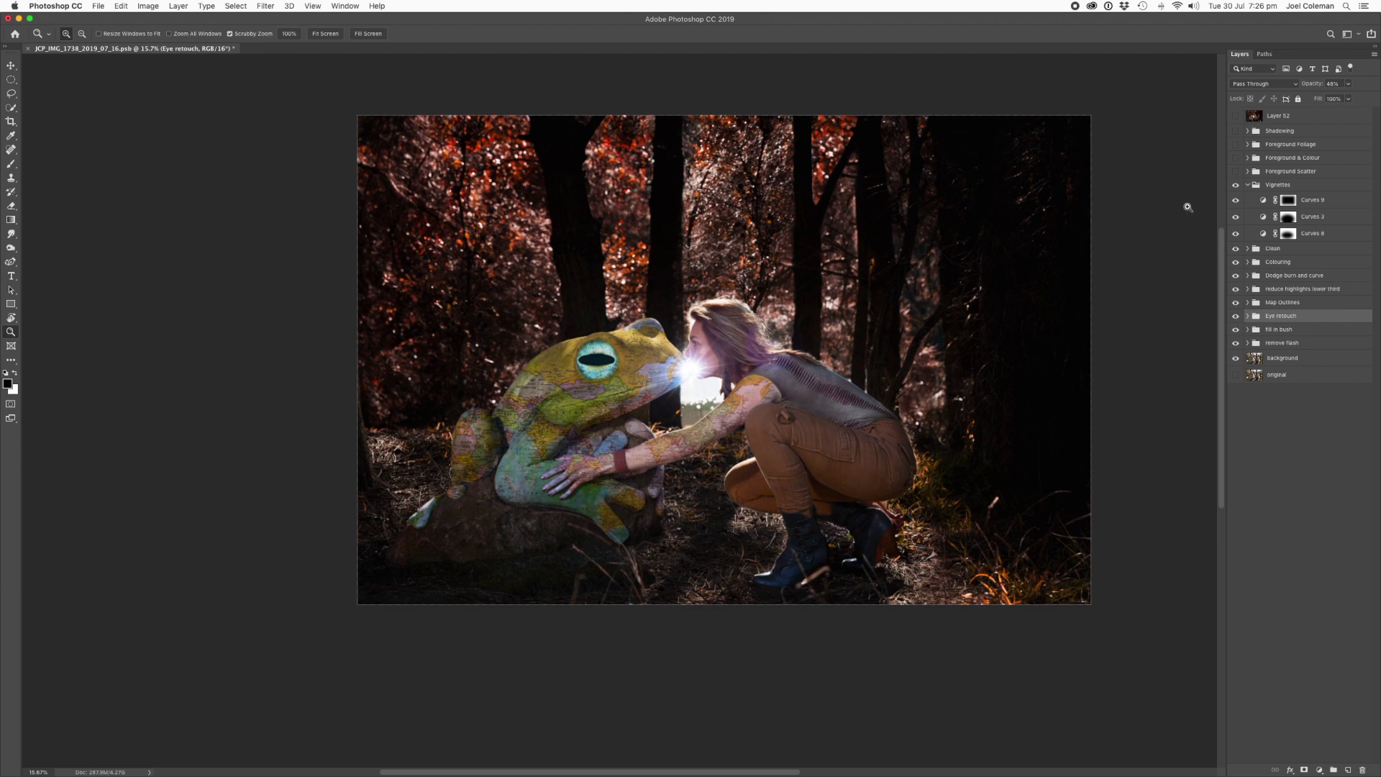
pyautogui.click(1248, 185)
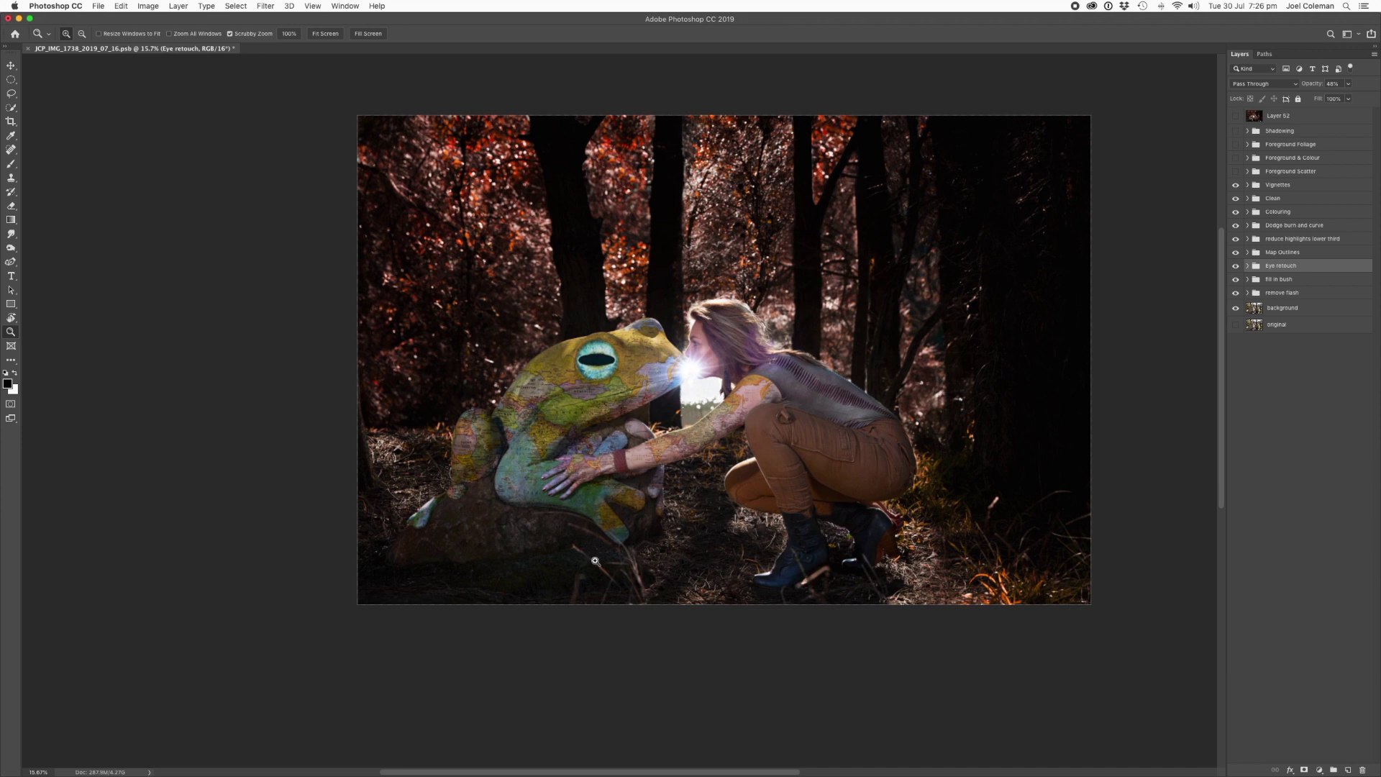
# Step: Make both scatter layers and their clipped Hue/Saturation adjustments visible in the Scatter subgroup of Foreground Scatter
pyautogui.click(1249, 172)
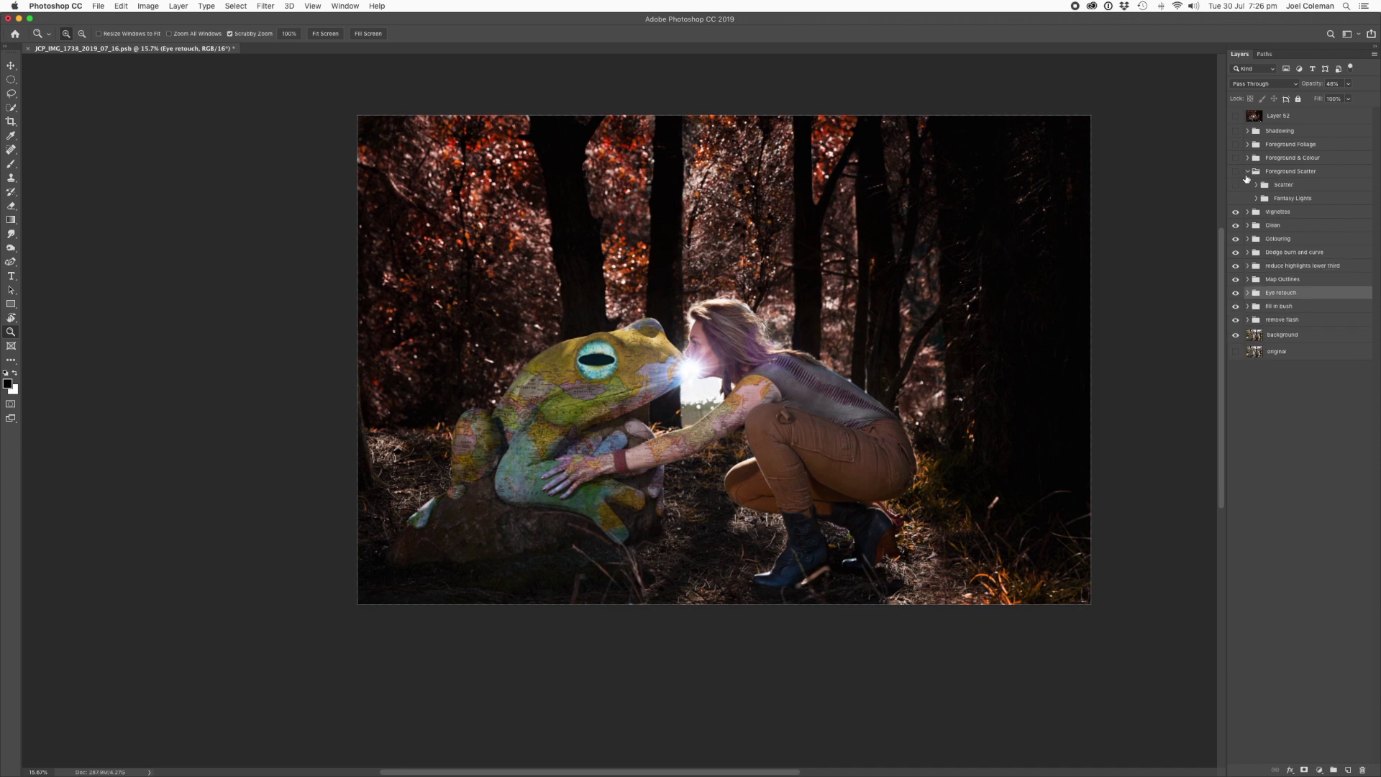
pyautogui.click(1256, 187)
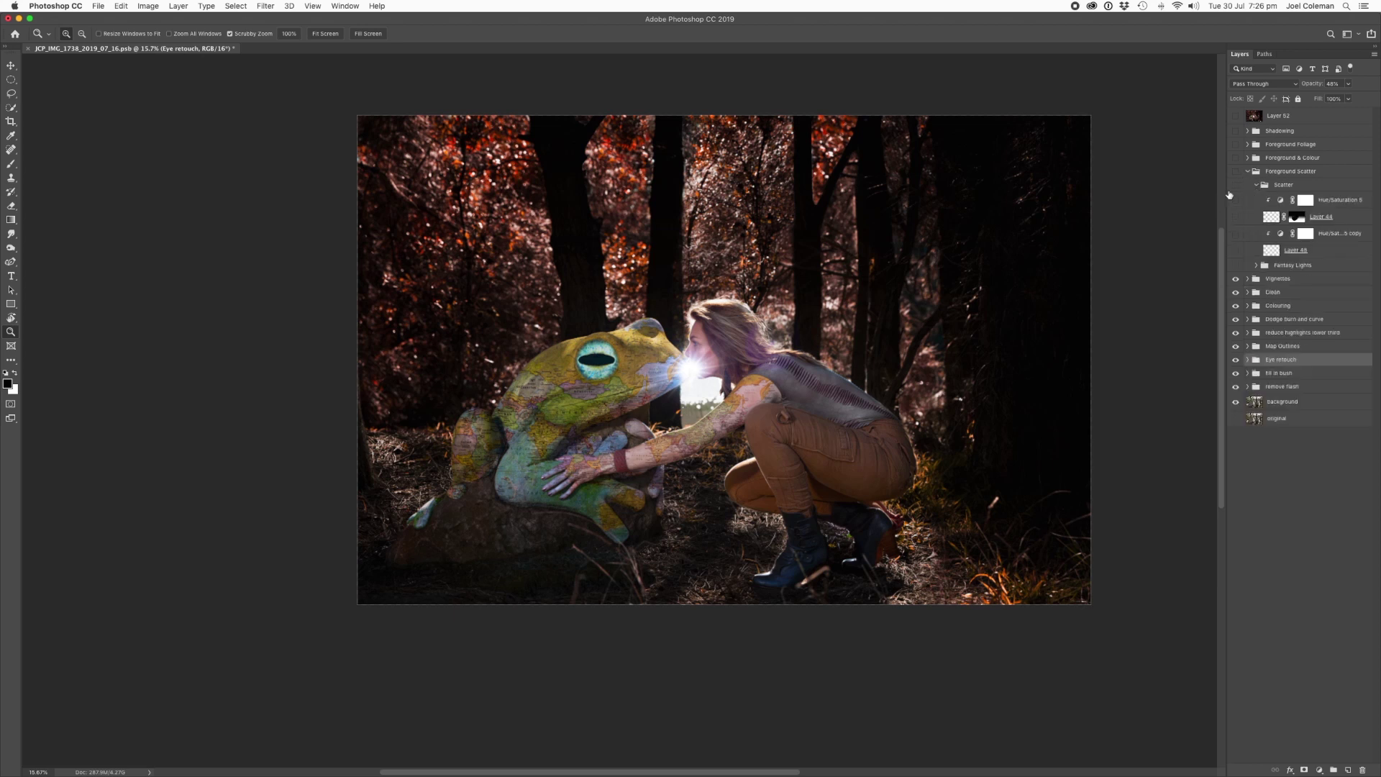
pyautogui.click(1236, 186)
pyautogui.click(1236, 251)
pyautogui.click(1235, 216)
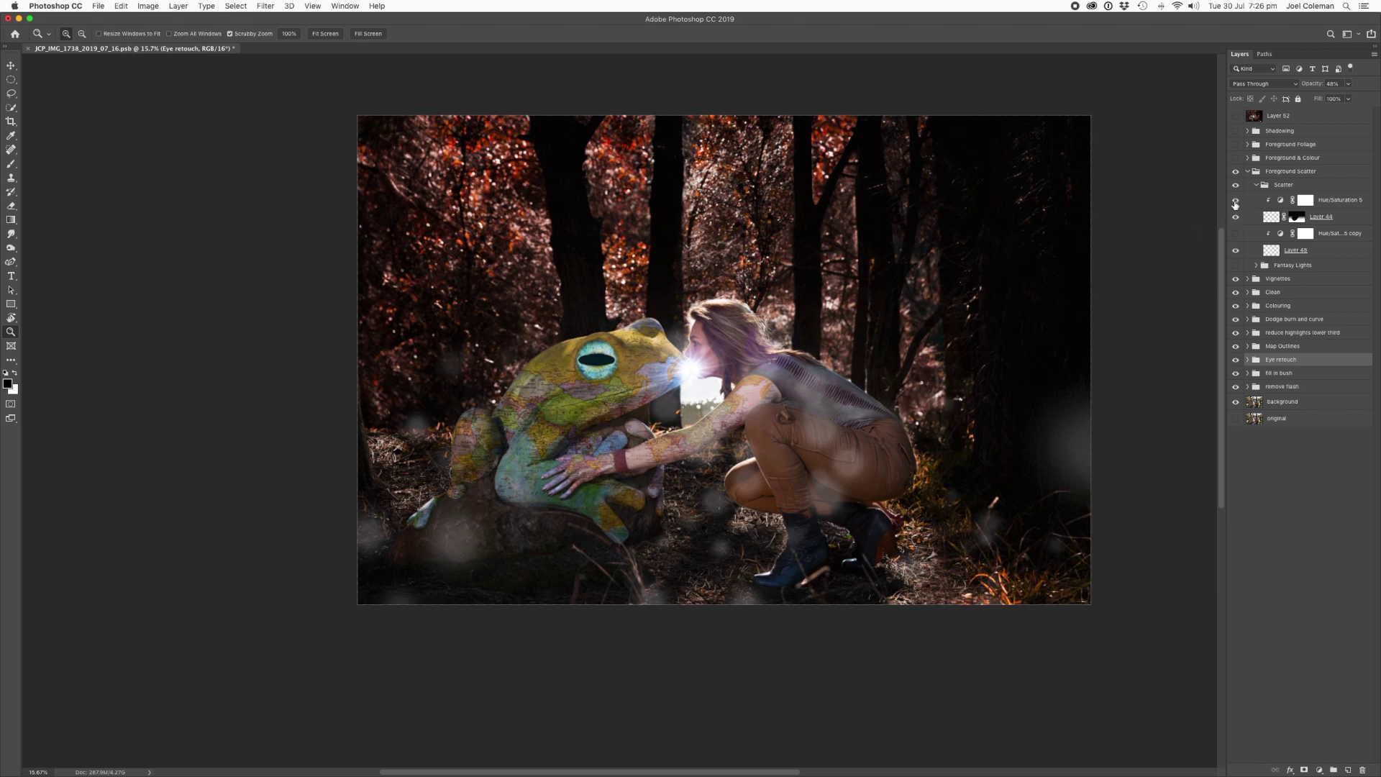
pyautogui.click(1235, 201)
pyautogui.click(1236, 234)
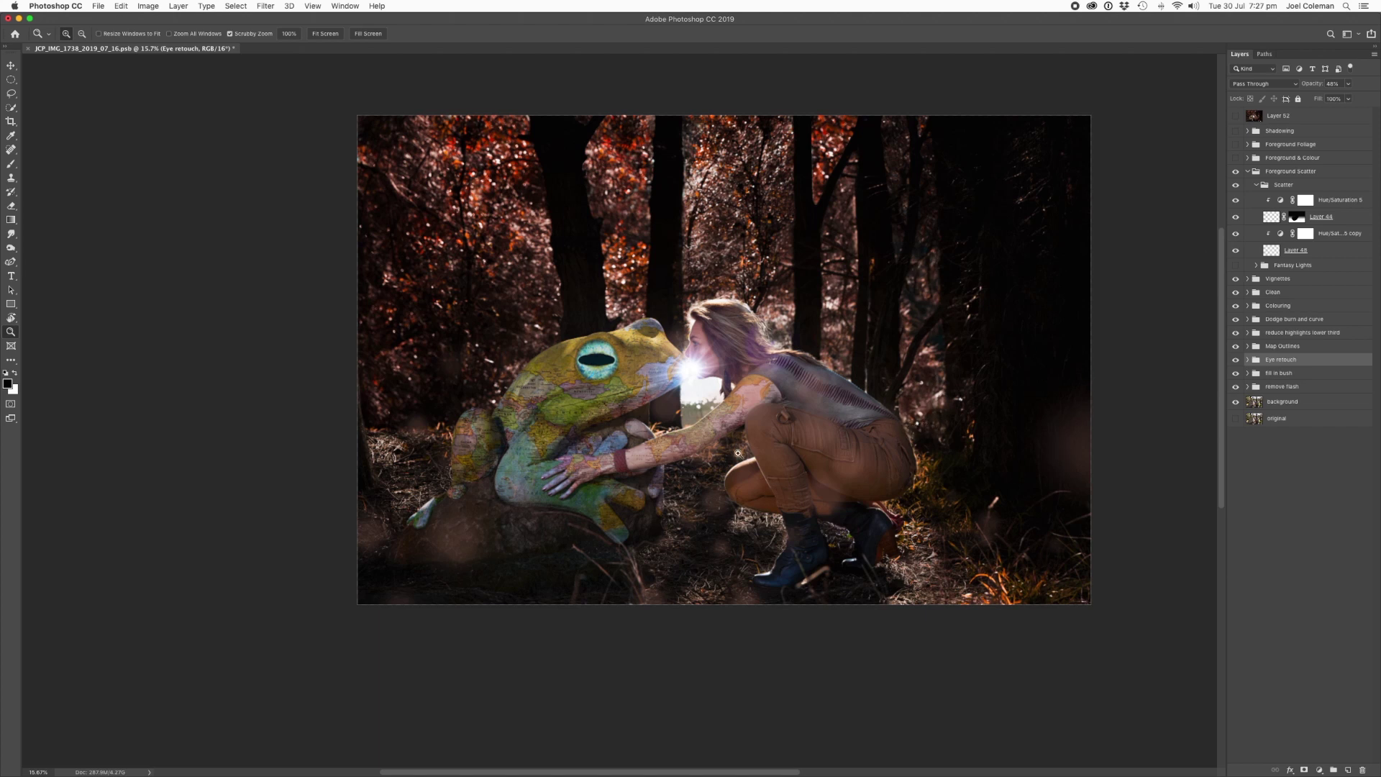
# Step: Compare the image with and without the Scatter subgroup, leaving it visible and collapsed
pyautogui.click(1235, 186)
pyautogui.click(1235, 187)
pyautogui.click(1236, 188)
pyautogui.click(1235, 187)
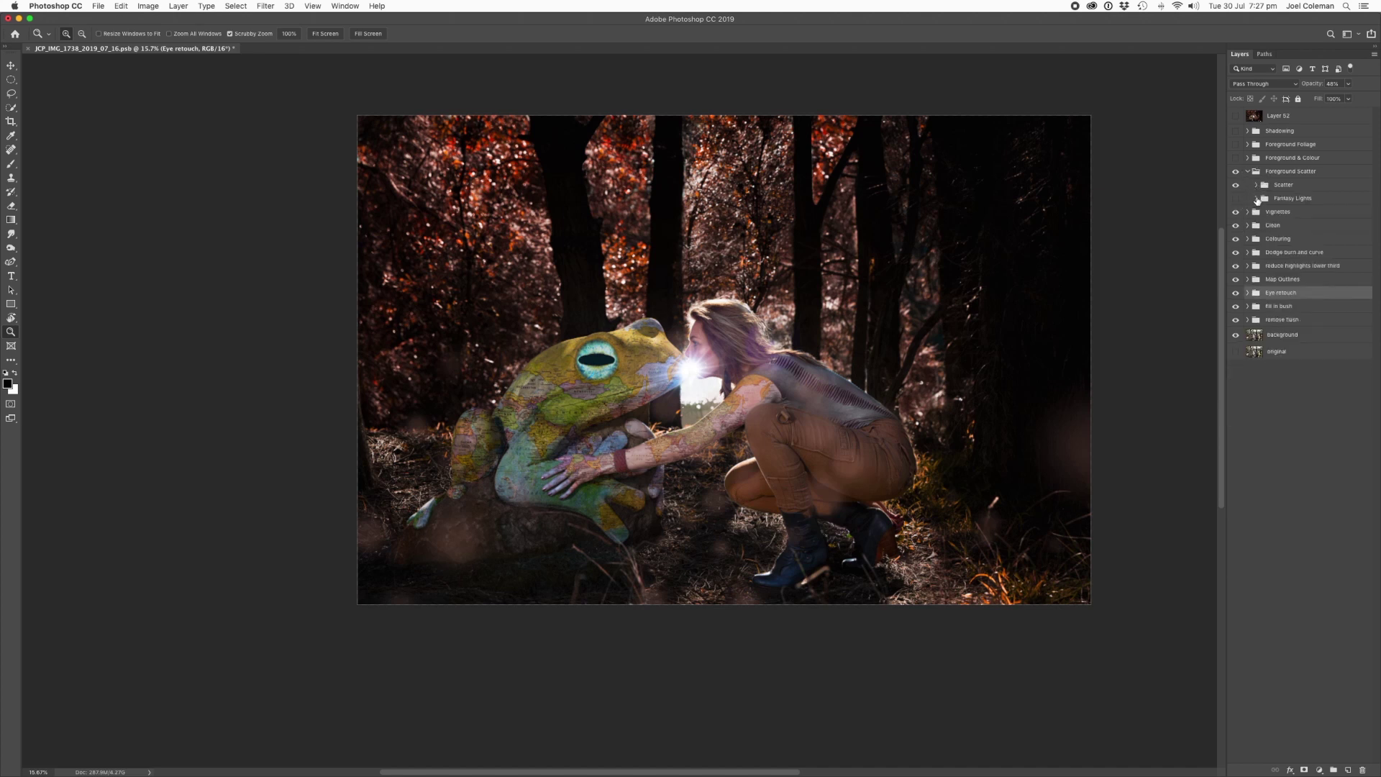
pyautogui.click(1255, 186)
# Step: Make all layers in the Fantasy Lights subgroup visible, compare its Hue/Saturation adjustment on and off, and collapse the subgroup
pyautogui.click(1256, 198)
pyautogui.moveTo(1235, 199); pyautogui.dragTo(1236, 264)
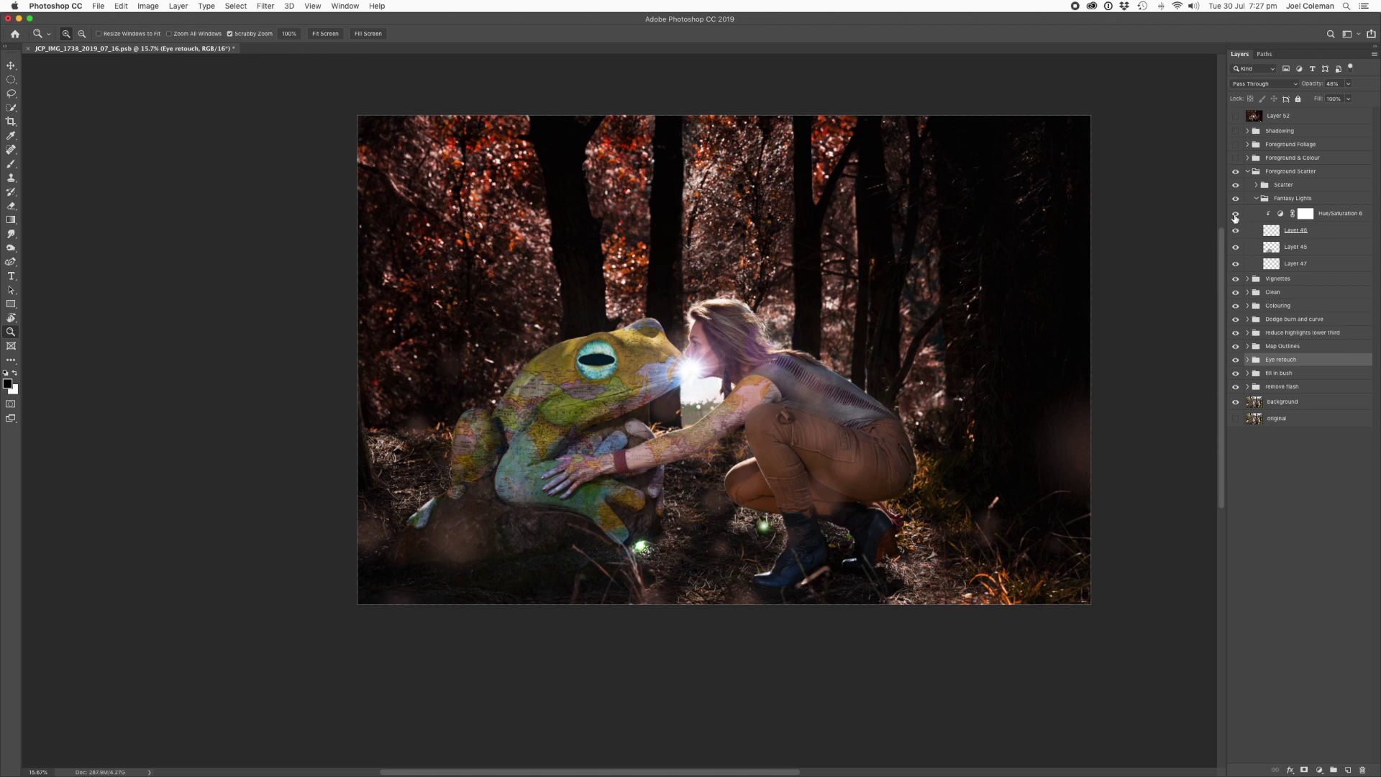
pyautogui.click(1235, 215)
pyautogui.click(1235, 214)
pyautogui.click(1257, 199)
# Step: Compare the image with and without Fantasy Lights and the whole Foreground Scatter group, leaving both visible and the group collapsed
pyautogui.click(1235, 199)
pyautogui.click(1235, 199)
pyautogui.click(1236, 200)
pyautogui.click(1236, 200)
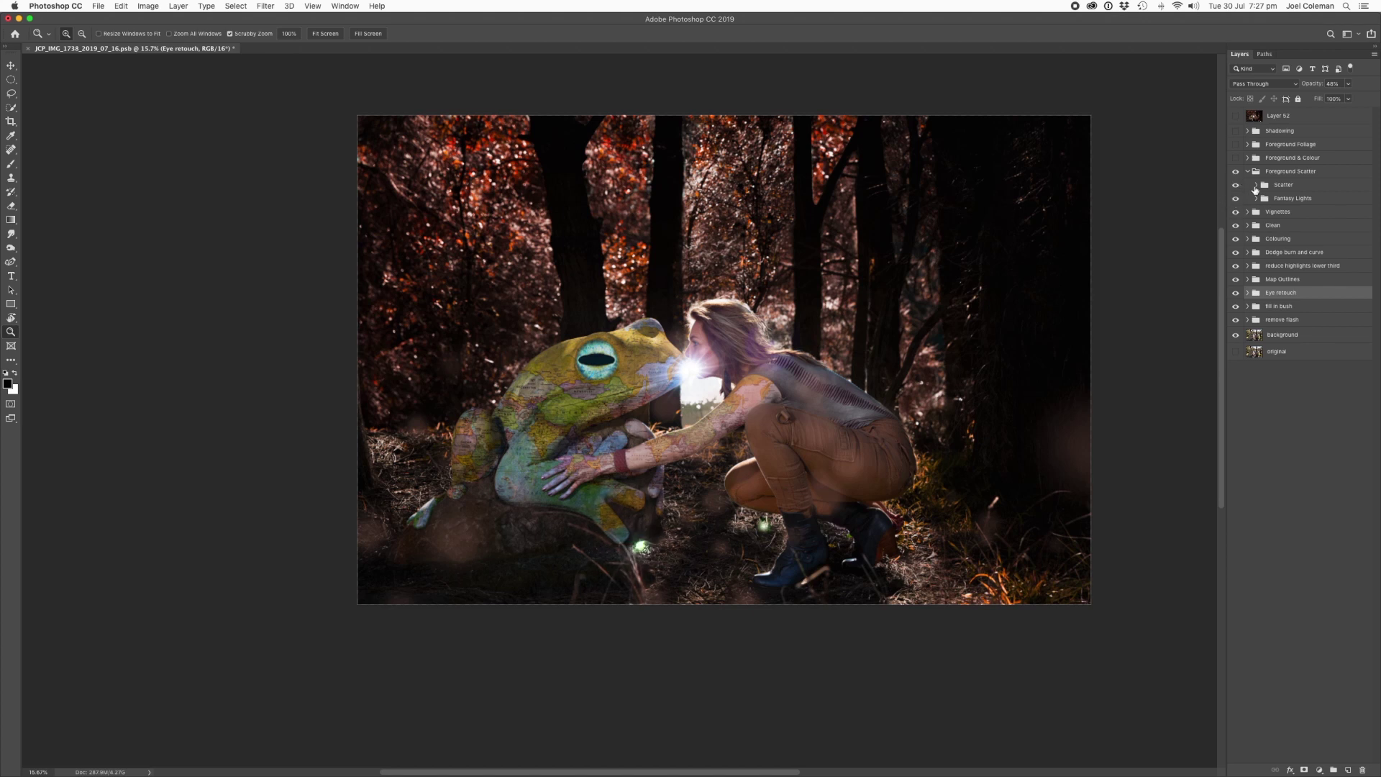
pyautogui.click(1235, 171)
pyautogui.click(1236, 171)
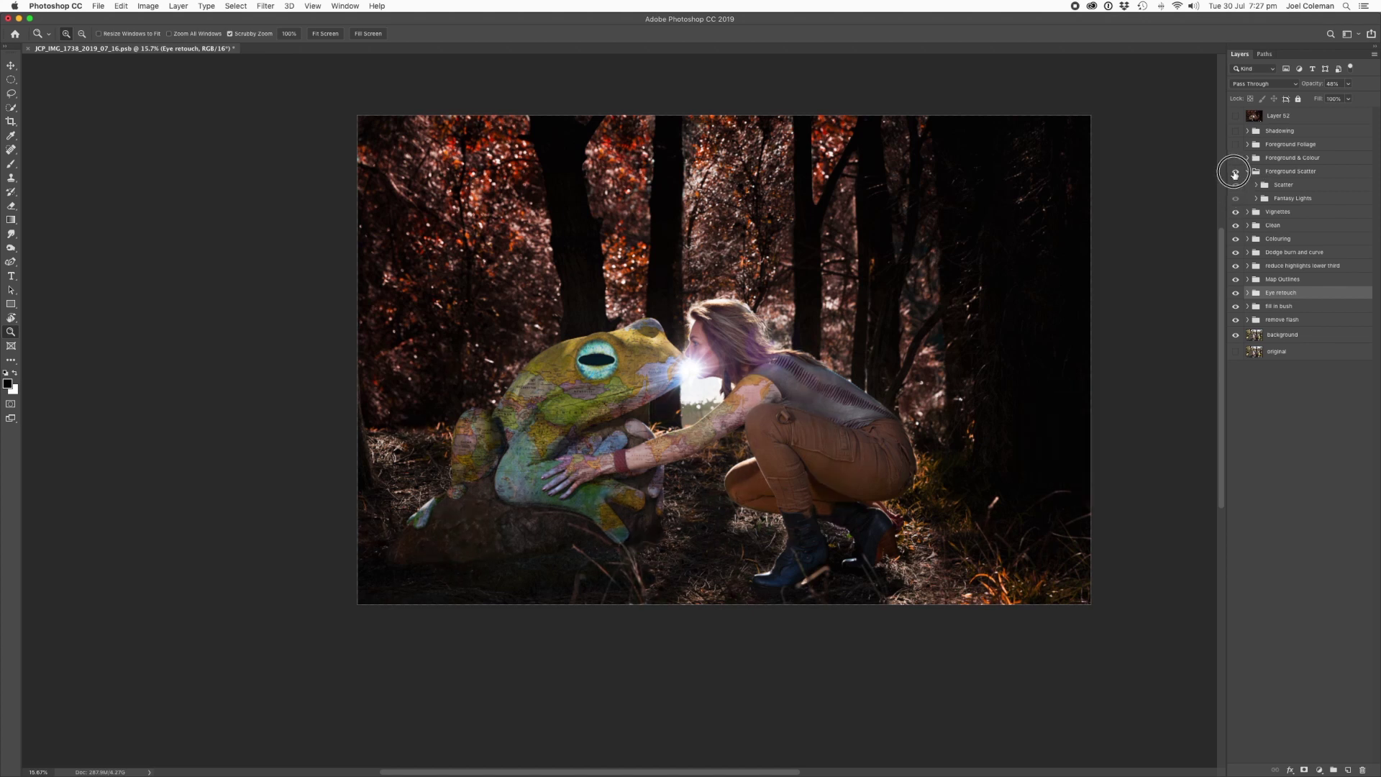
pyautogui.click(1249, 171)
# Step: Make the Foreground & Colour group visible with its Color Lookup adjustment, and collapse the group
pyautogui.click(1247, 158)
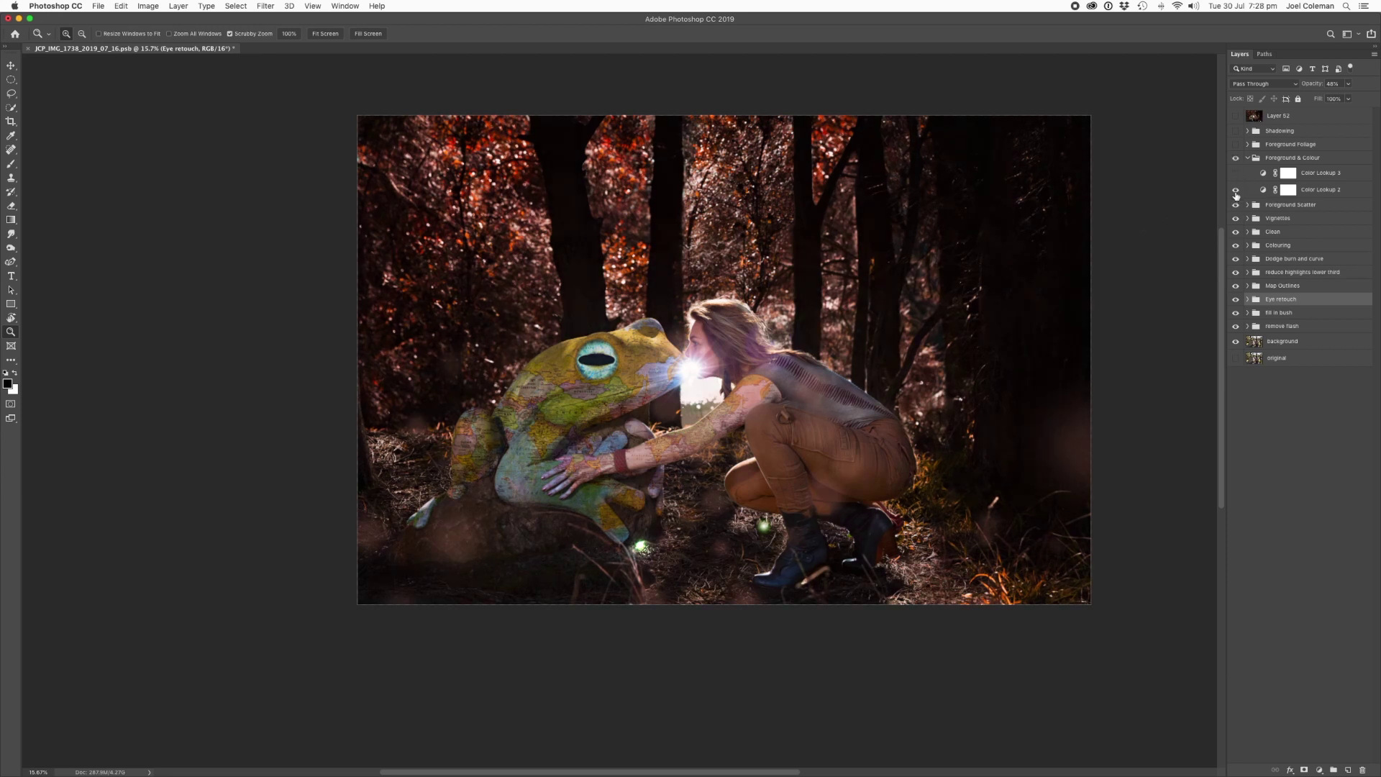
pyautogui.click(1236, 190)
pyautogui.click(1247, 159)
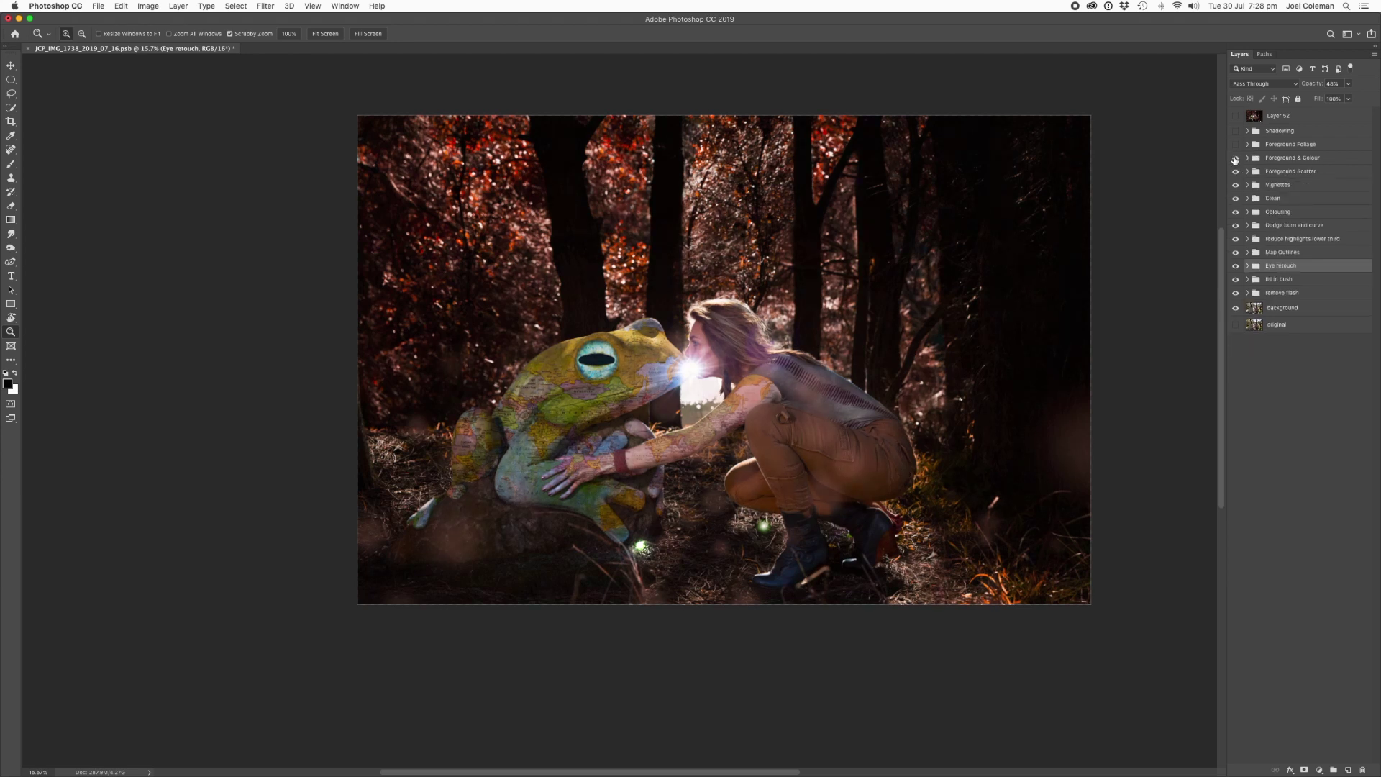
# Step: Make Layer 51 and its clipped Hue/Saturation and Curves adjustments visible in the Foreground Foliage group, and collapse the group
pyautogui.click(1247, 144)
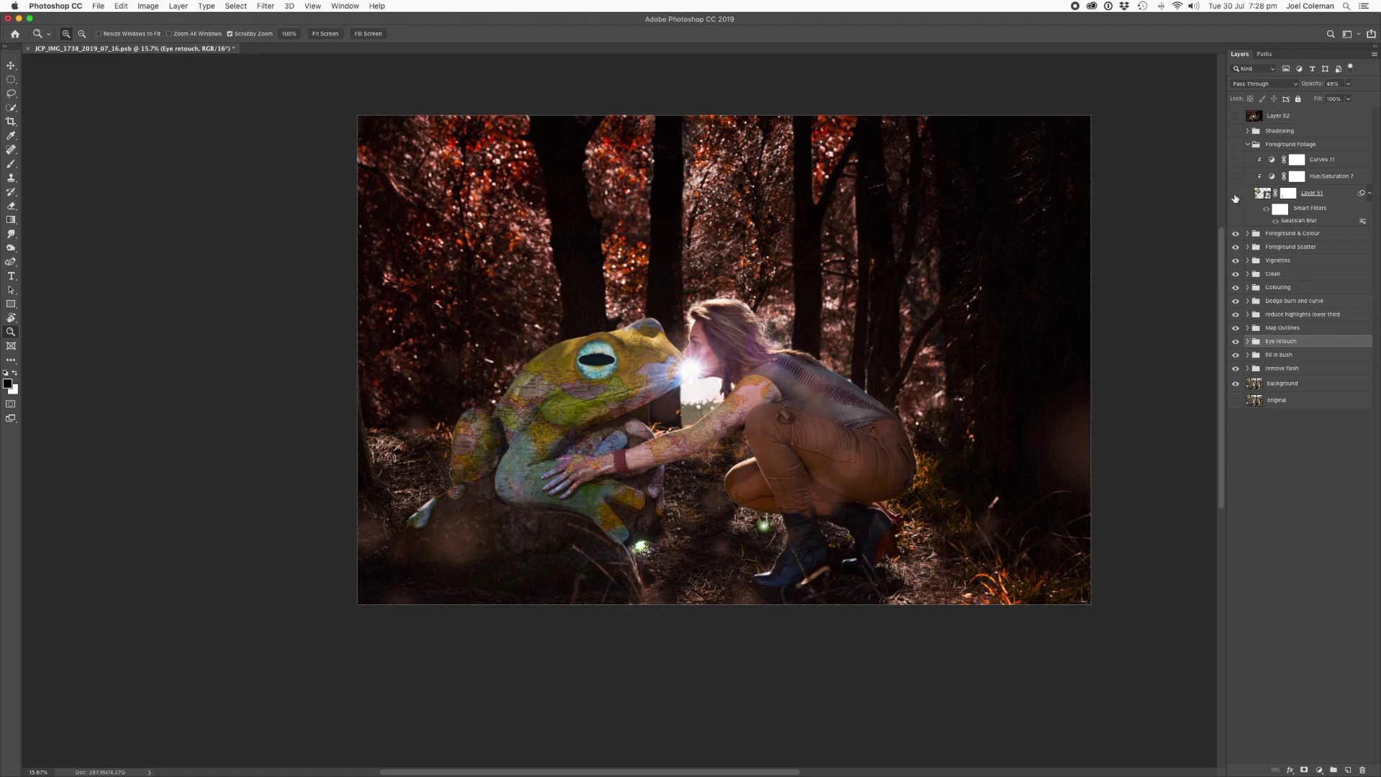
pyautogui.click(1236, 196)
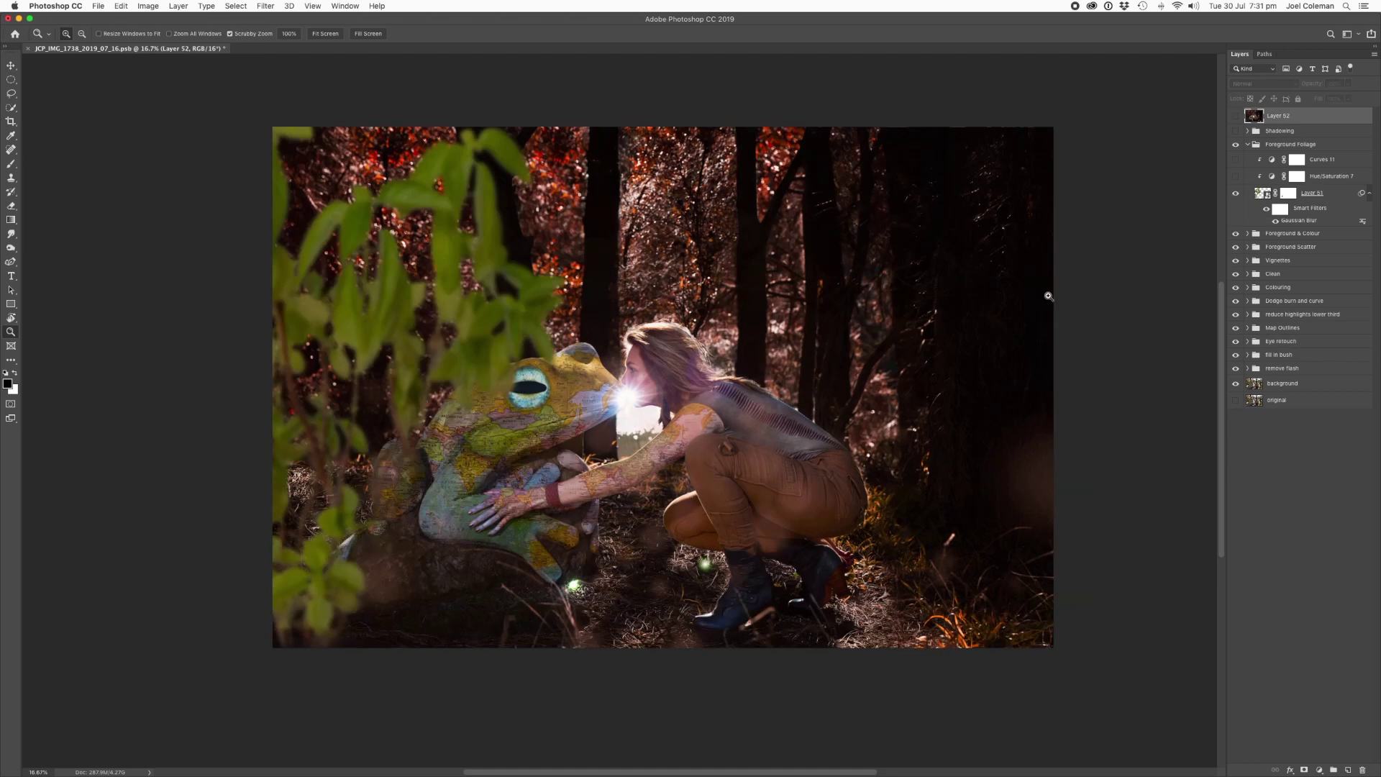
pyautogui.click(1235, 177)
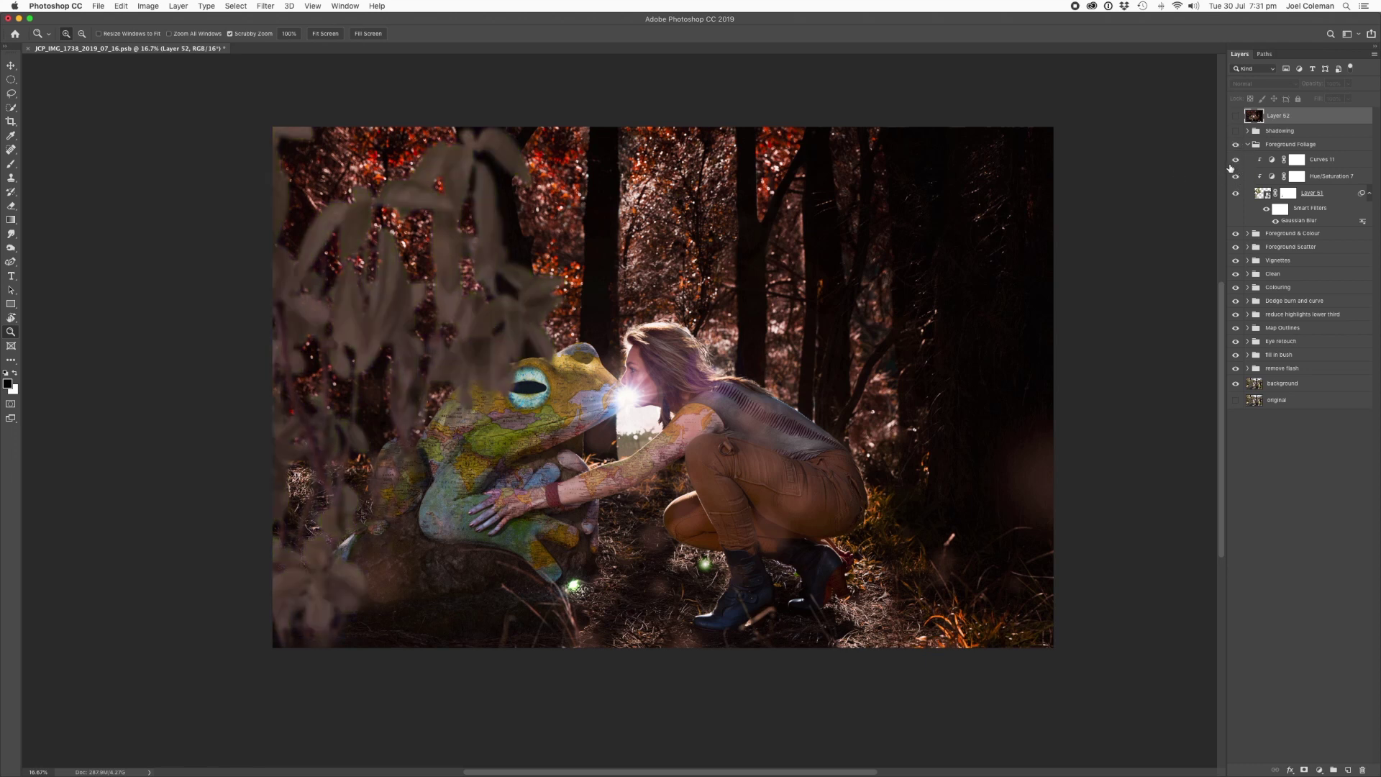
pyautogui.click(1230, 166)
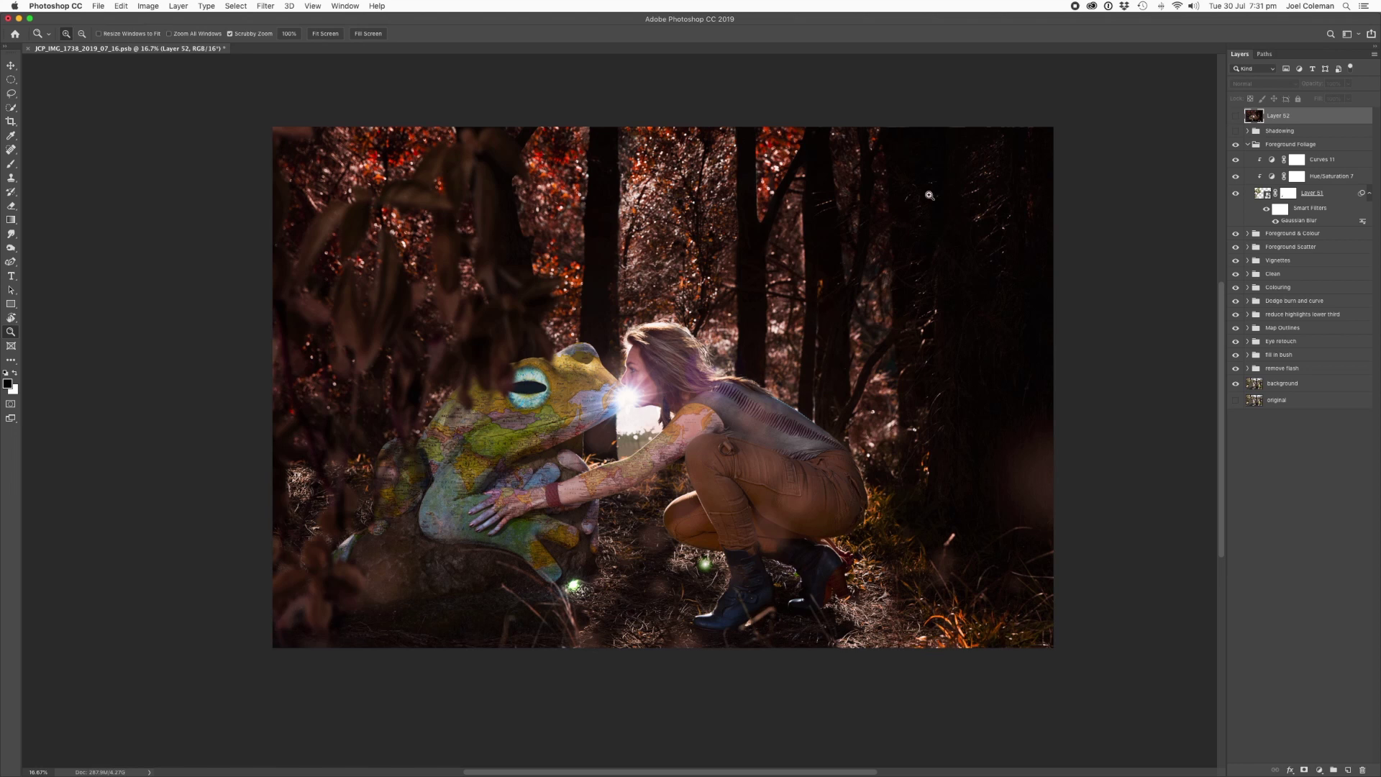
pyautogui.click(1247, 145)
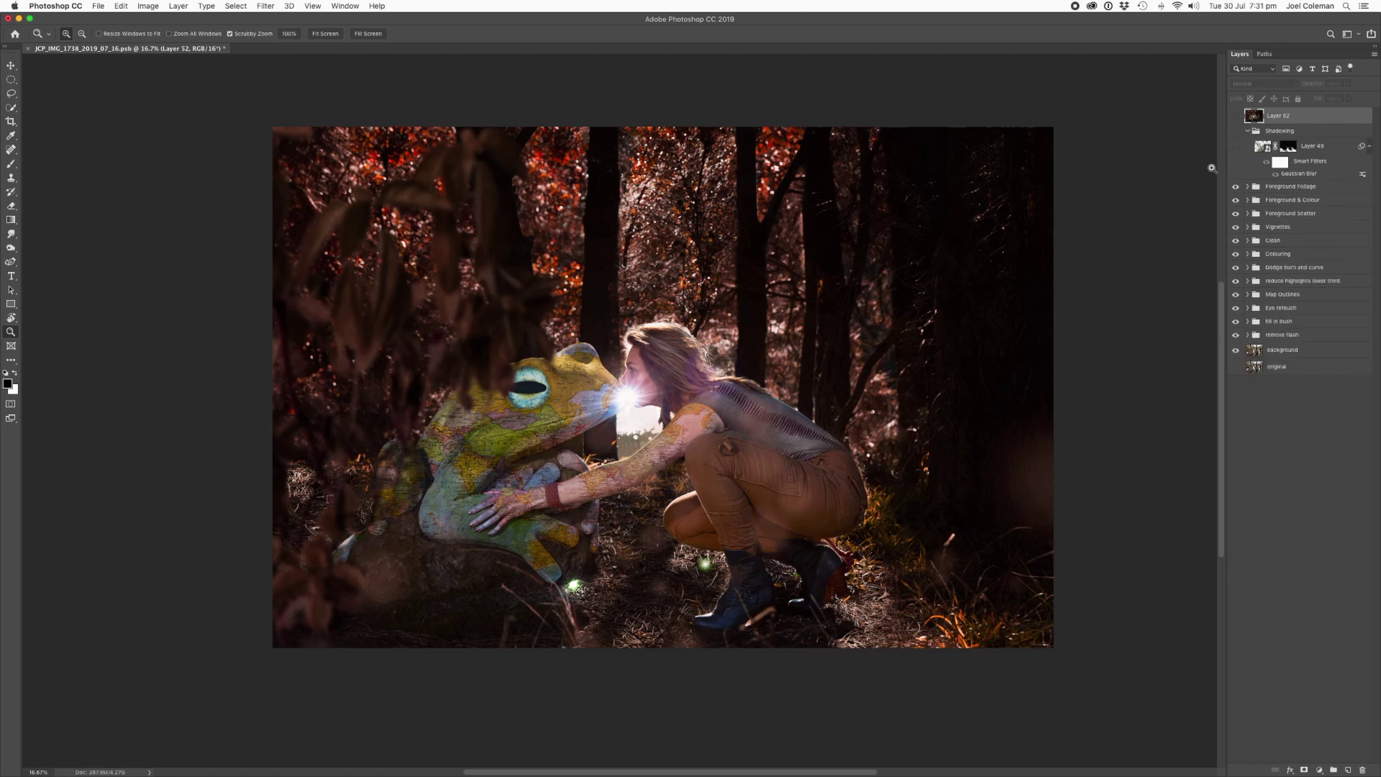
# Step: Make the Shadowing group and its Layer 49 visible, and enable that layer's mask
pyautogui.moveTo(1235, 131); pyautogui.dragTo(1235, 146)
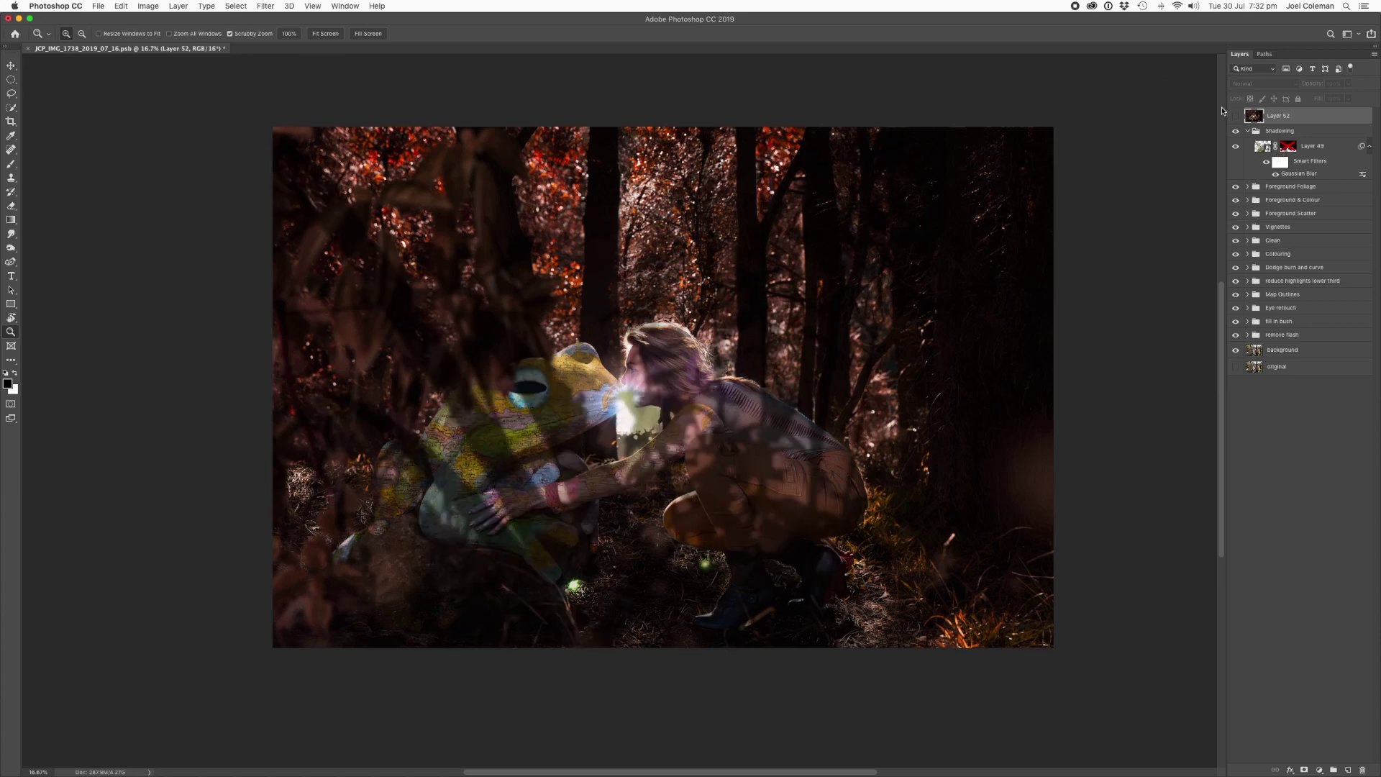
pyautogui.click(1257, 147)
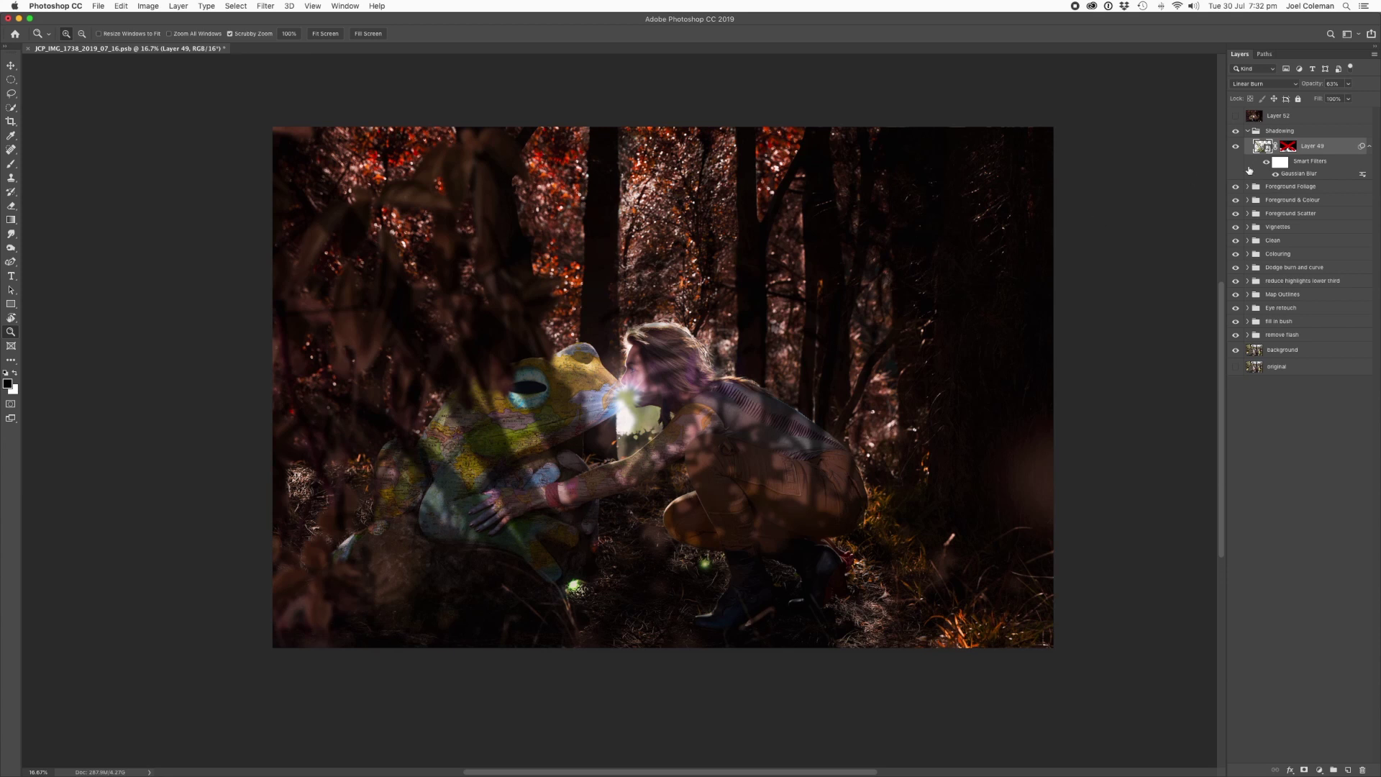
pyautogui.keyDown('shift'); pyautogui.click(1289, 147); pyautogui.keyUp('shift')
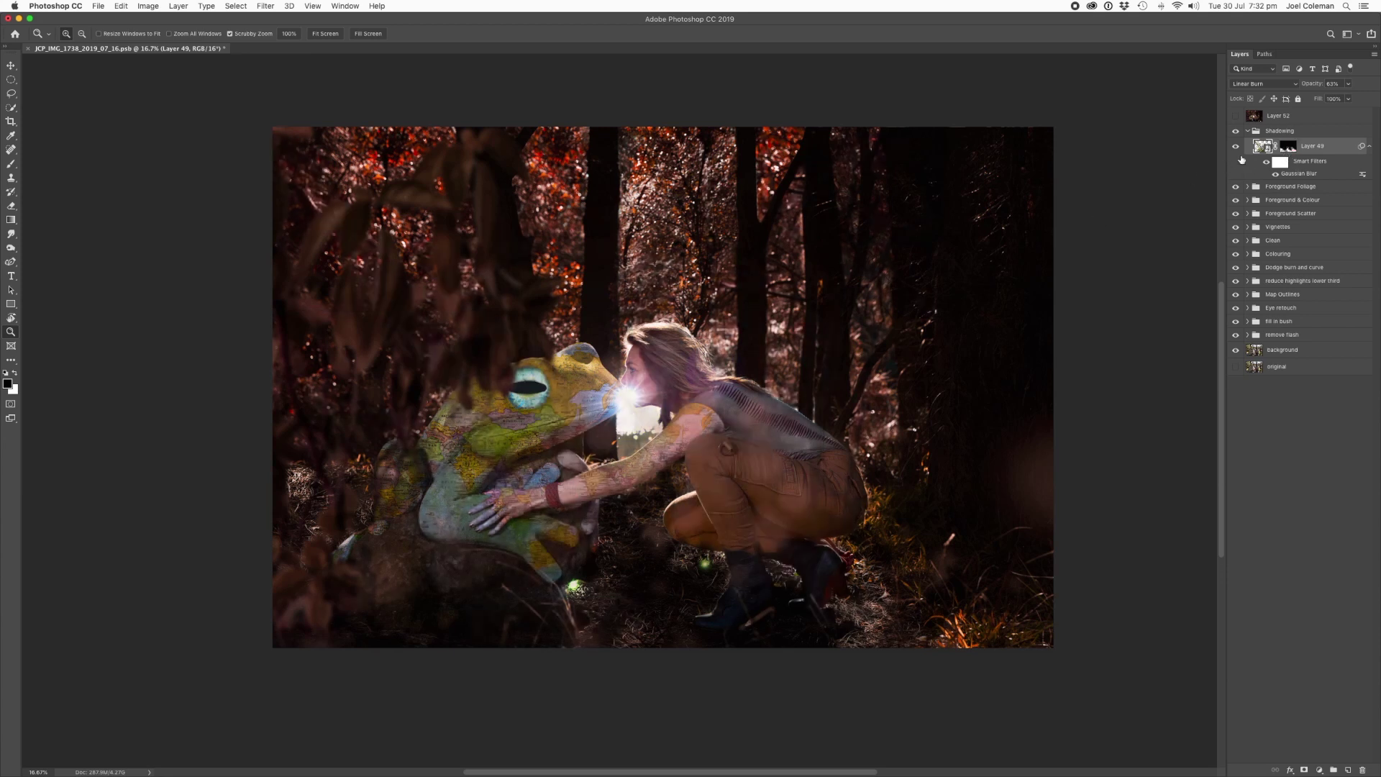
# Step: Compare the image with and without Layer 49 in the Shadowing group, leaving it visible and the group collapsed
pyautogui.click(1235, 148)
pyautogui.click(1235, 148)
pyautogui.click(1235, 149)
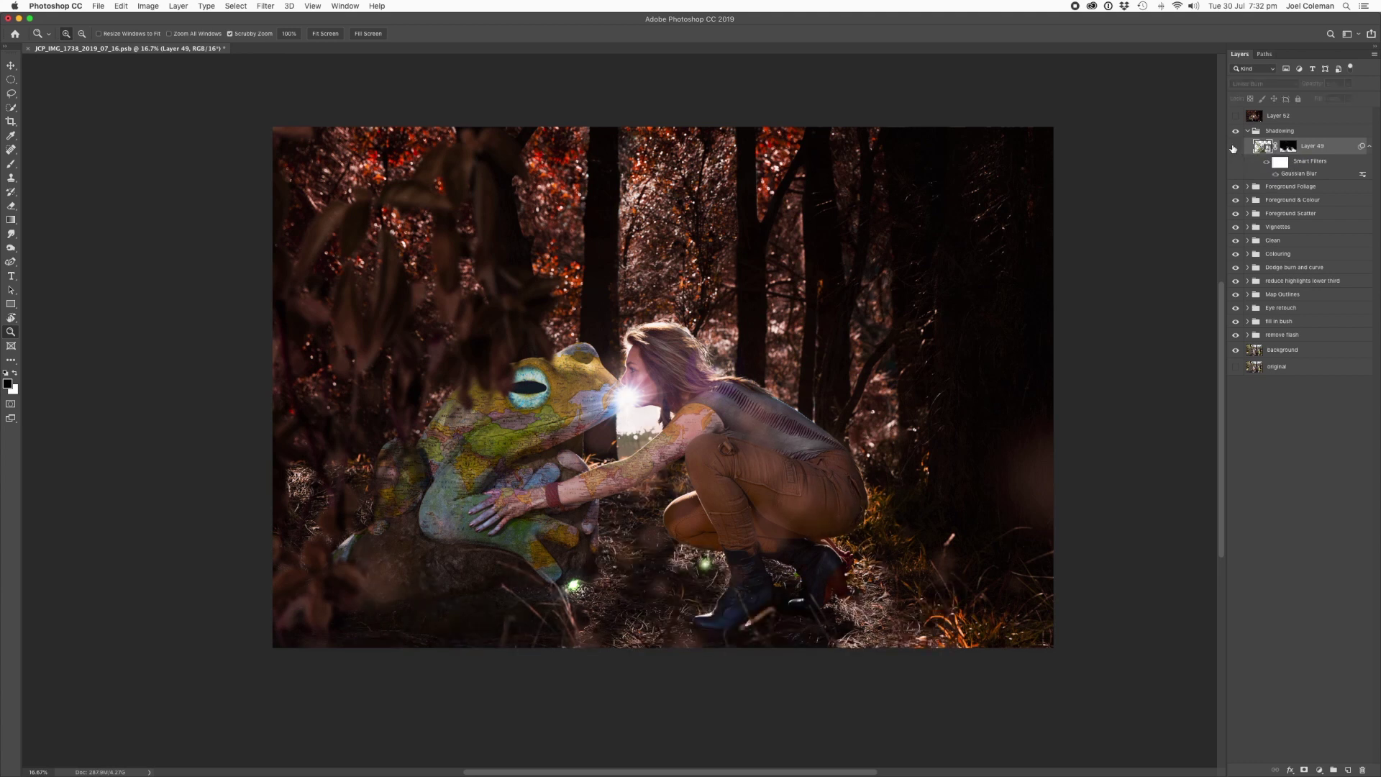
pyautogui.click(1235, 148)
pyautogui.click(1248, 131)
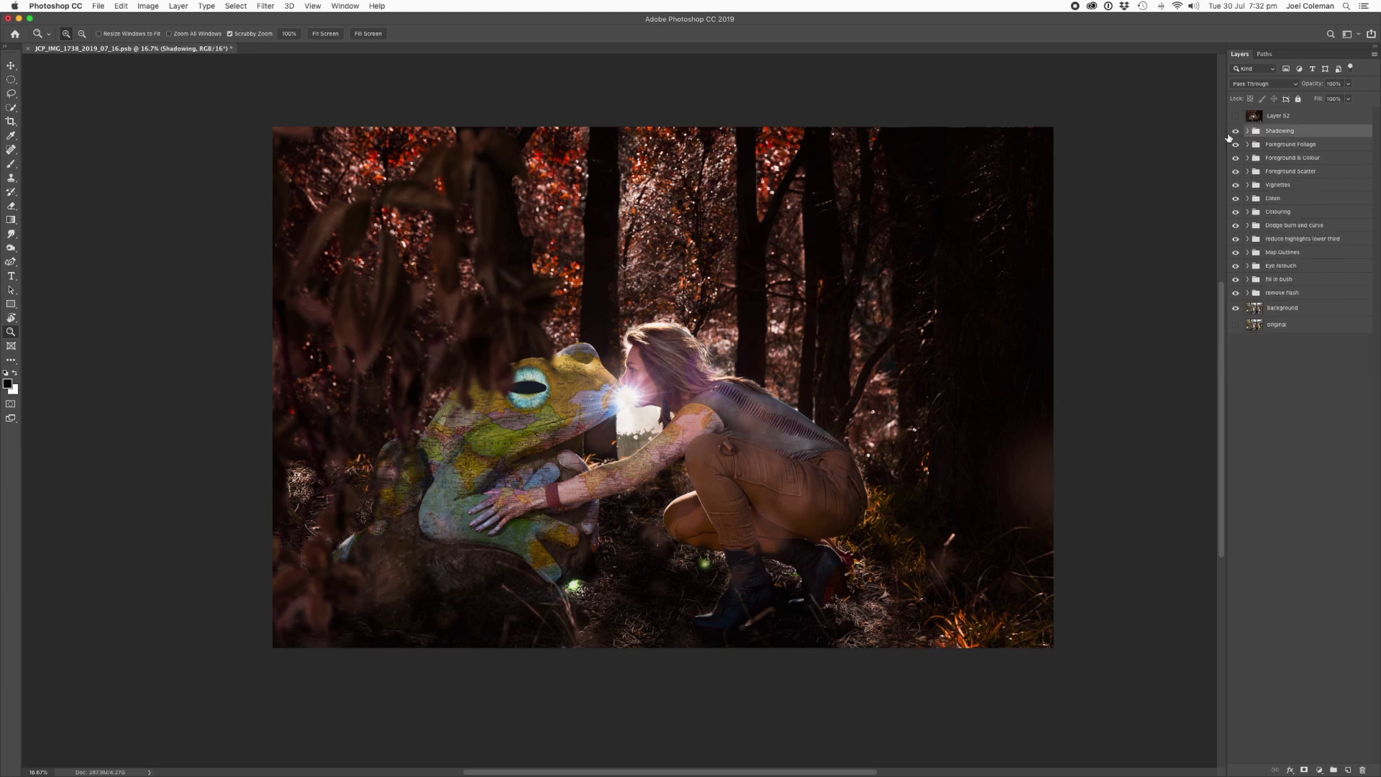
# Step: Leave only Layer 52 and the original layer visible, and compare the two by hiding and showing Layer 52
pyautogui.click(1236, 115)
pyautogui.click(1281, 121)
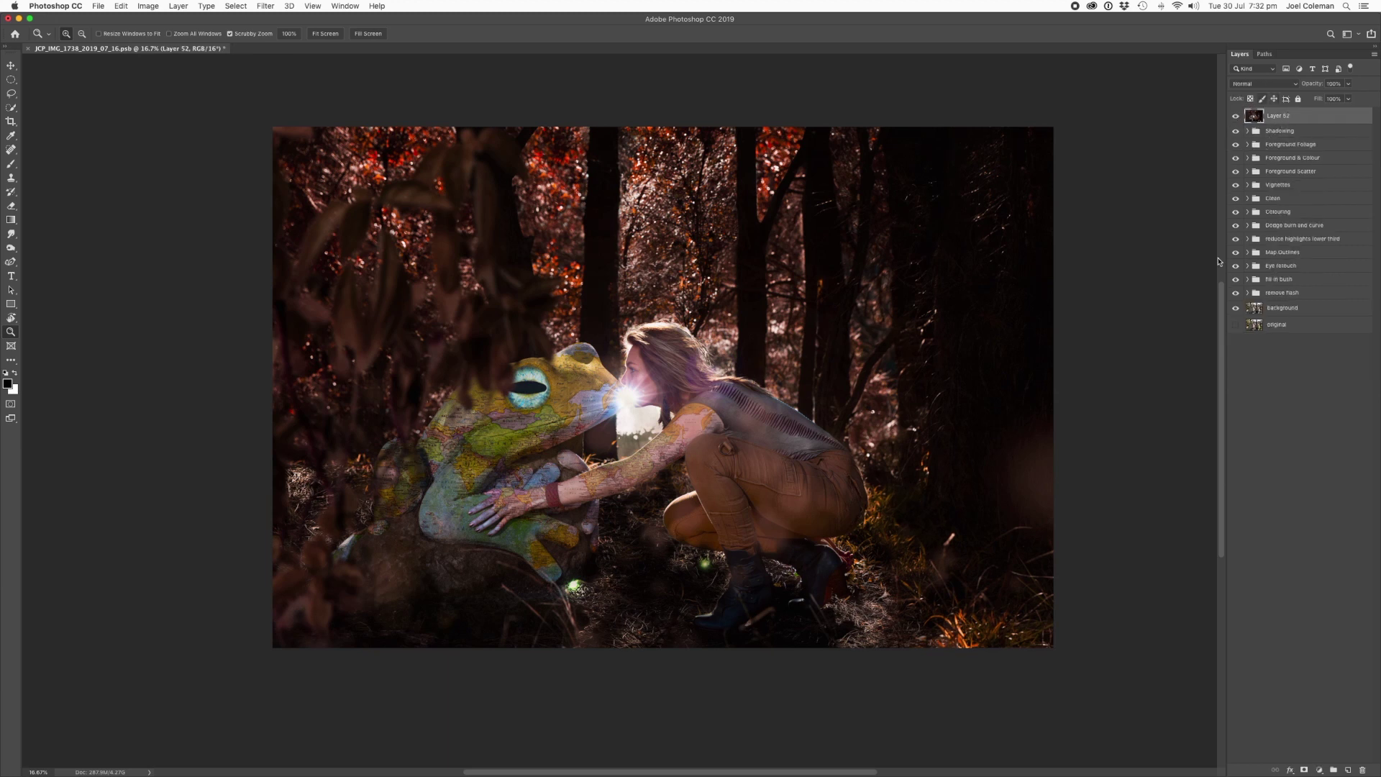
pyautogui.click(1235, 311)
pyautogui.click(1235, 324)
pyautogui.moveTo(1235, 292); pyautogui.dragTo(1236, 131)
pyautogui.click(1236, 116)
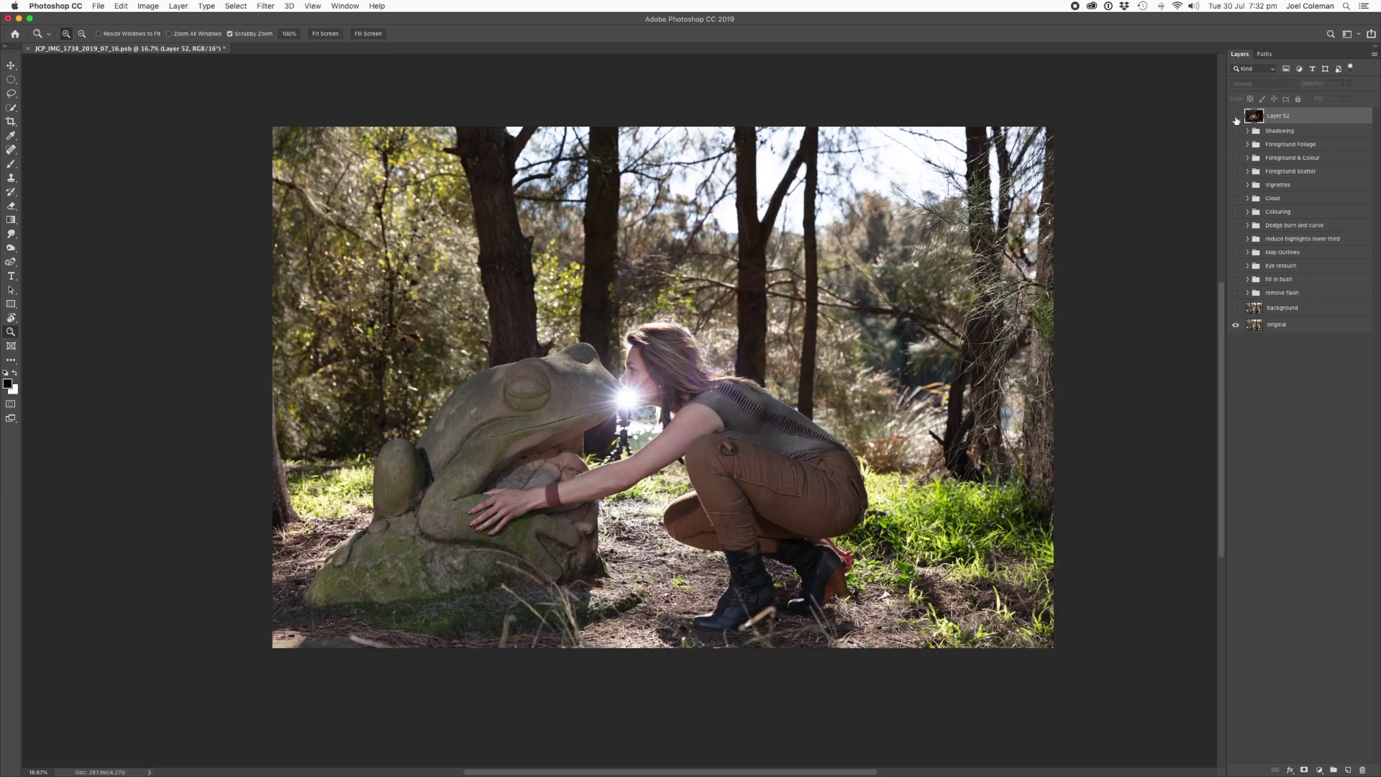
pyautogui.click(1236, 116)
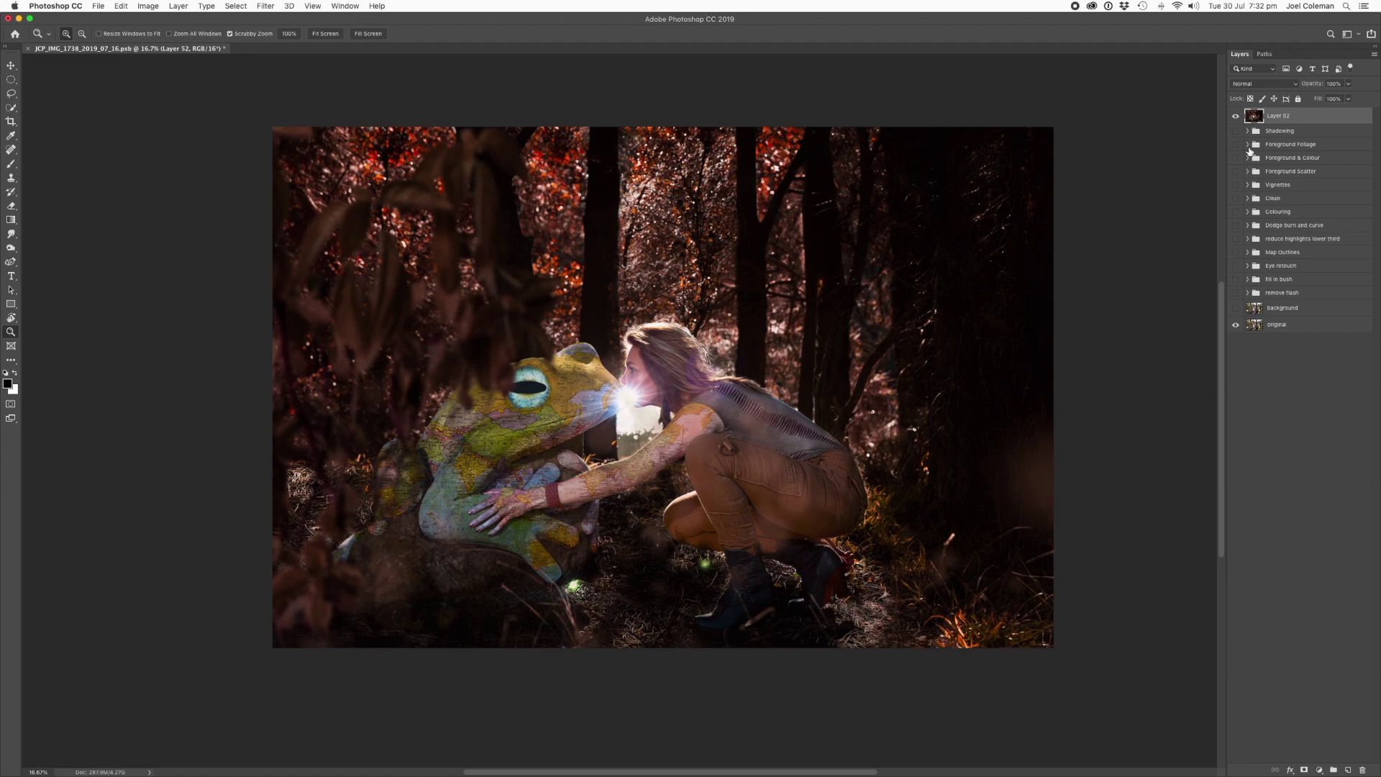